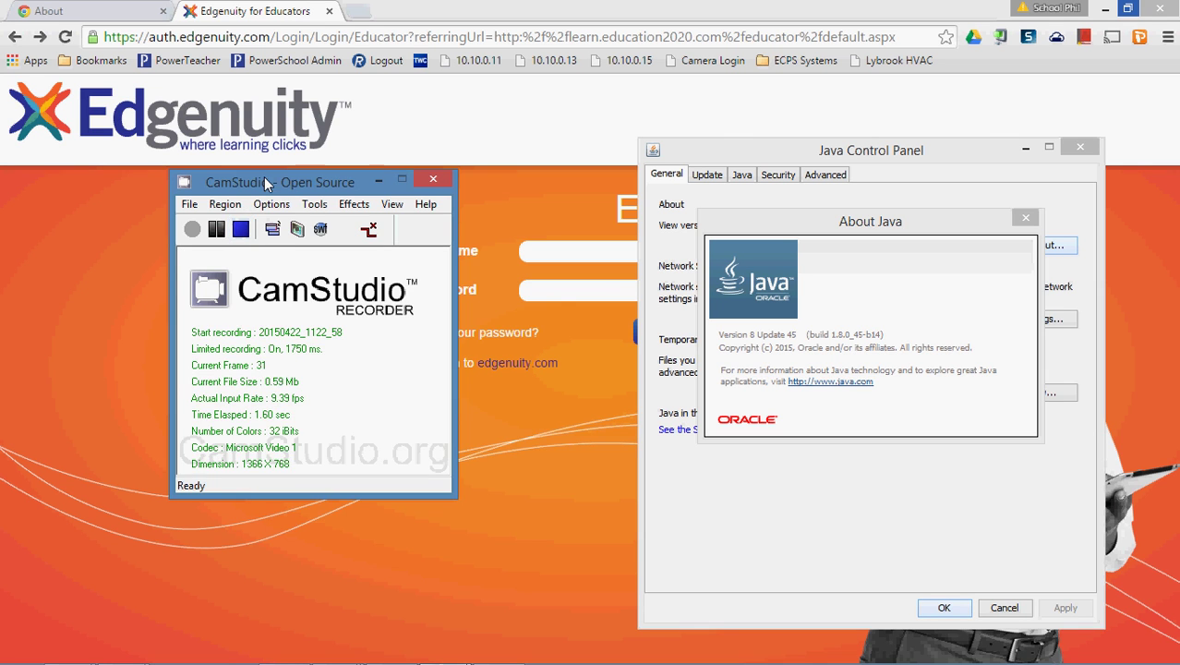
# Check Chrome's About page to confirm version 42 is up to date.
pyautogui.moveTo(264, 177); pyautogui.dragTo(414, 645)
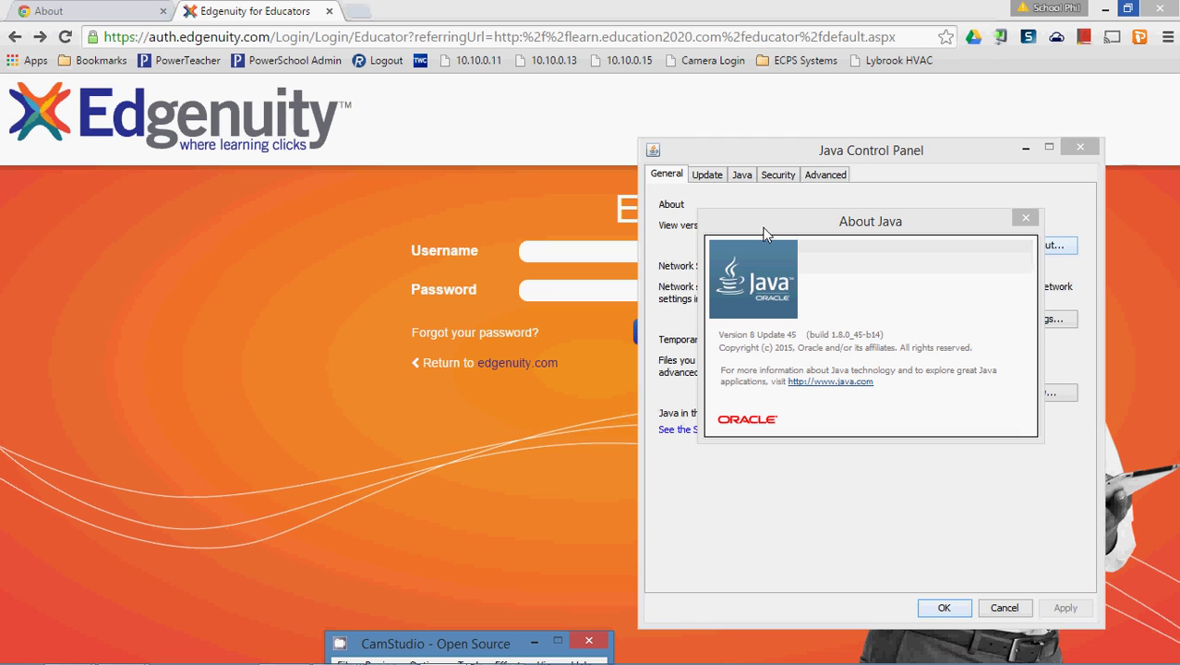
pyautogui.moveTo(763, 227); pyautogui.dragTo(739, 287)
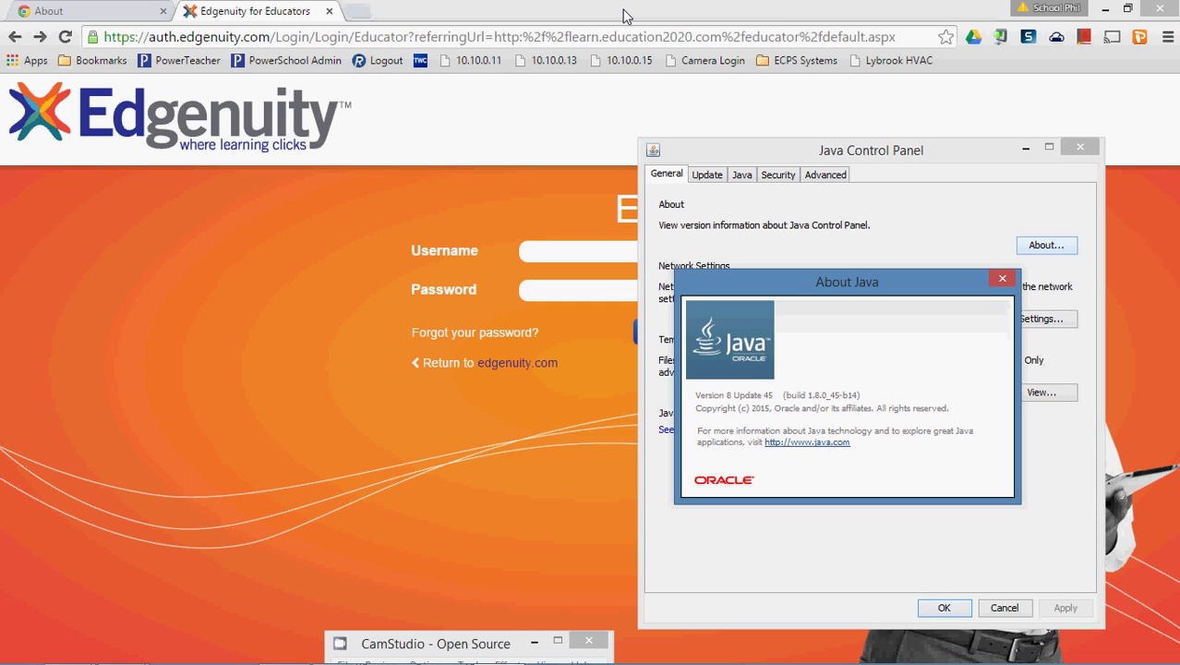
pyautogui.click(125, 11)
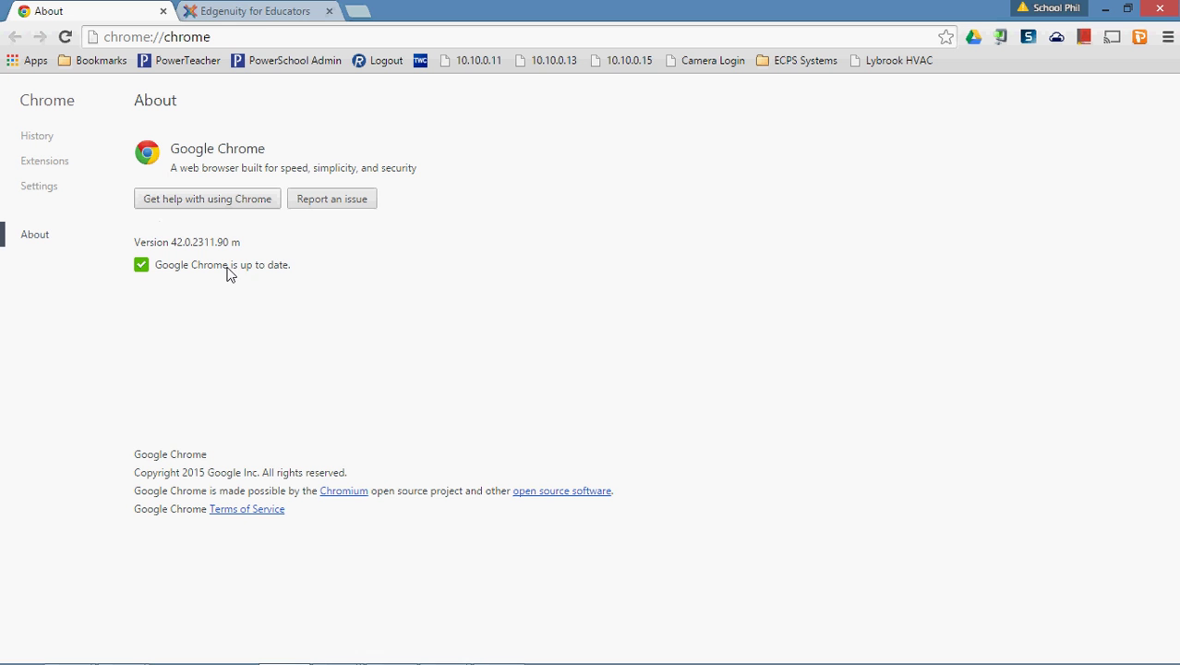
# Return to the Edgenuity login tab and bring up the About Java window showing Version 8 Update 45.
pyautogui.click(263, 11)
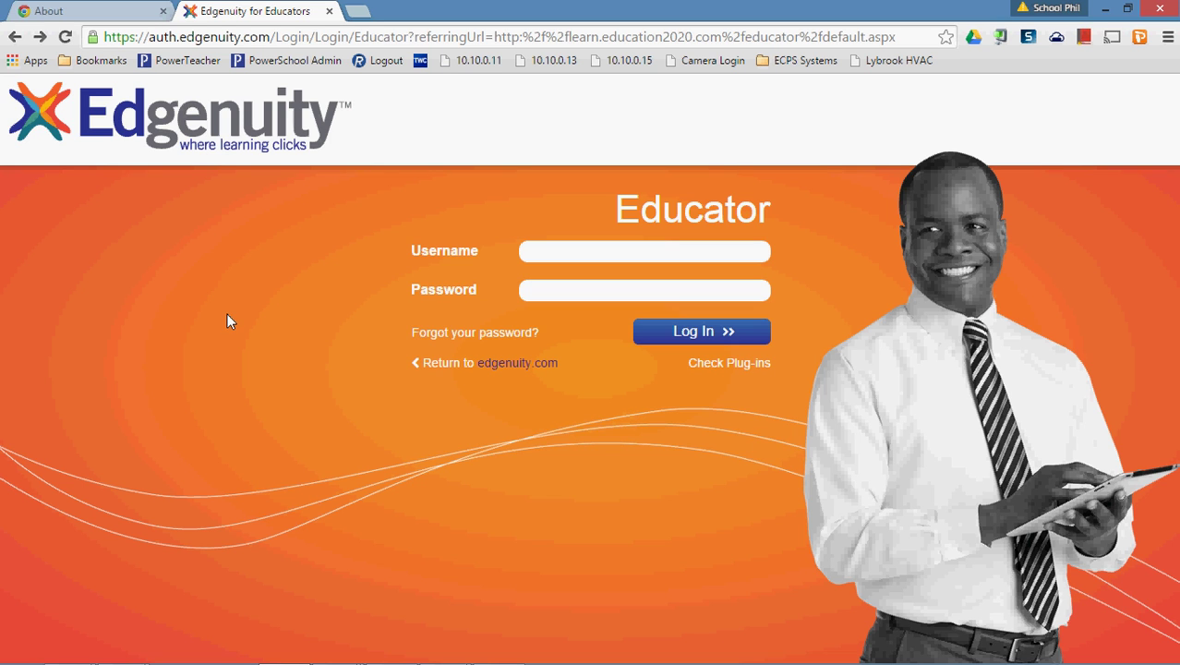
pyautogui.moveTo(496, 656)
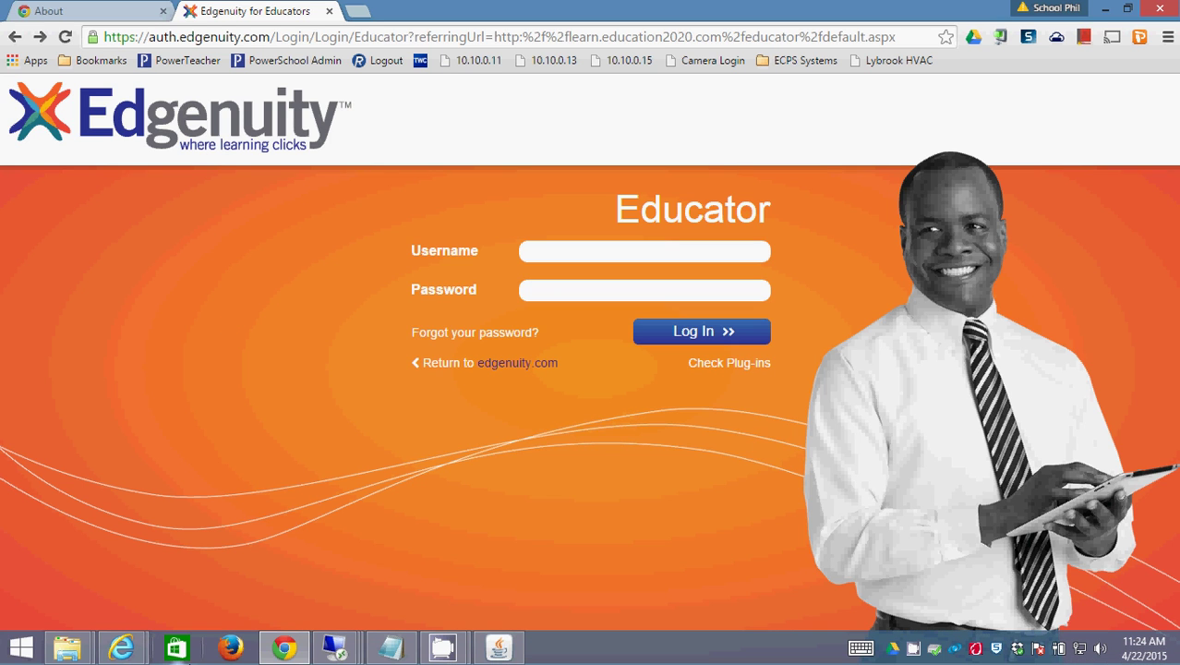
pyautogui.click(498, 650)
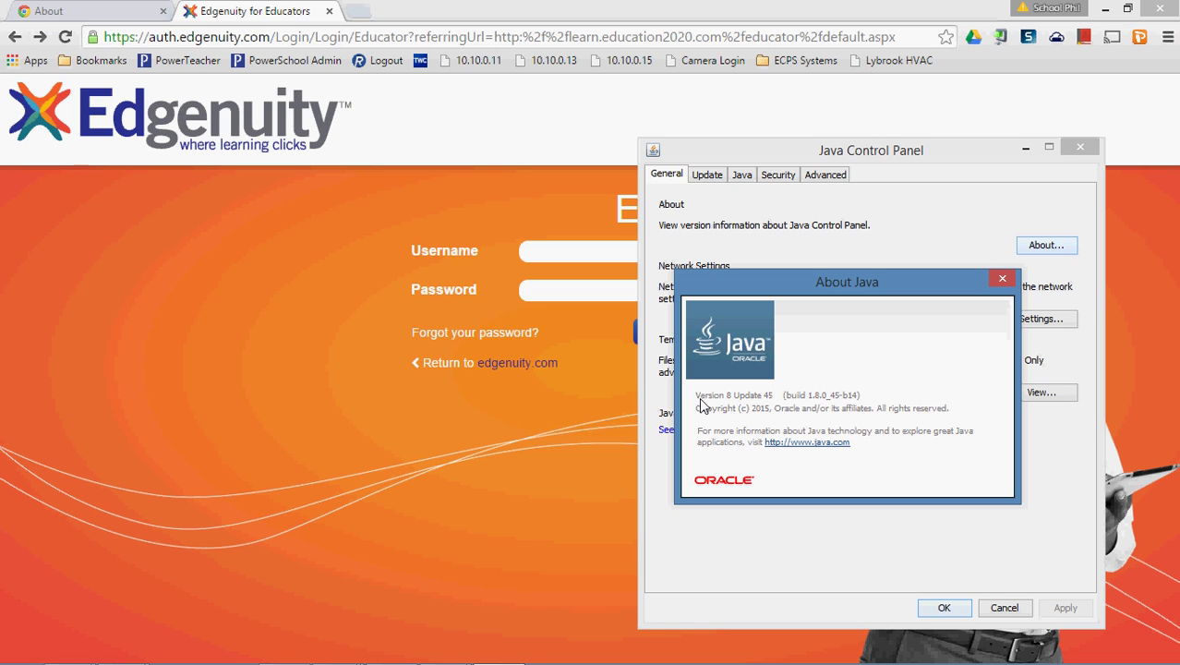
# Log in with the educator username and password, declining Chrome's offer to save the password.
pyautogui.click(609, 251)
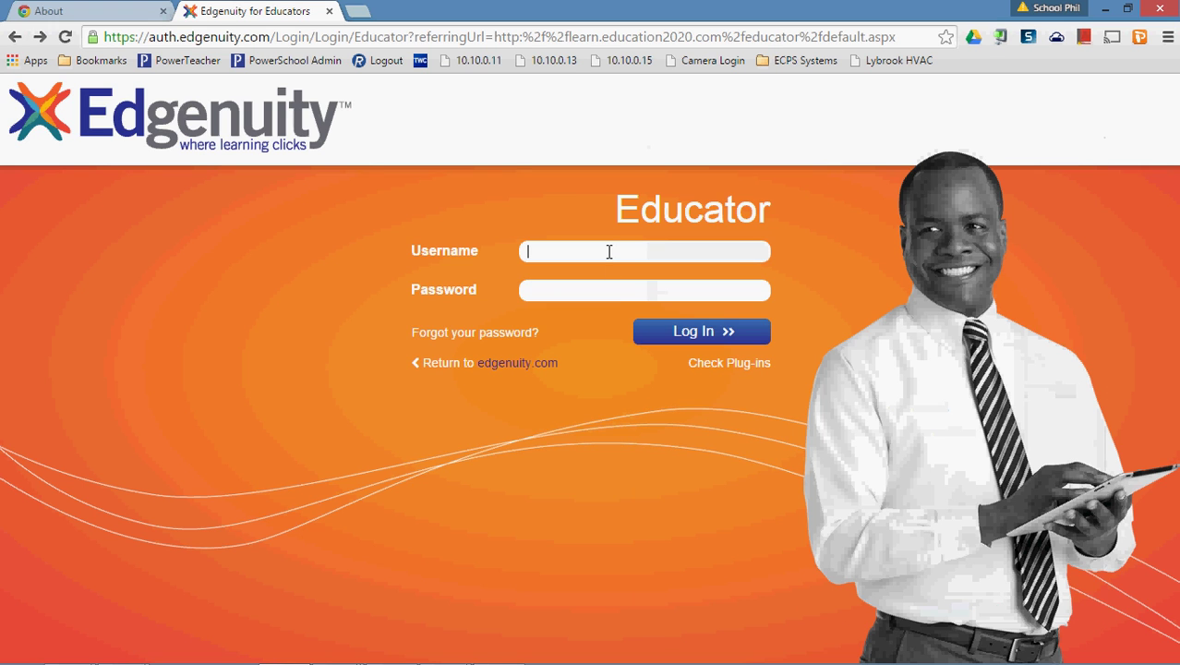
pyautogui.press('Tab')
pyautogui.write('********')
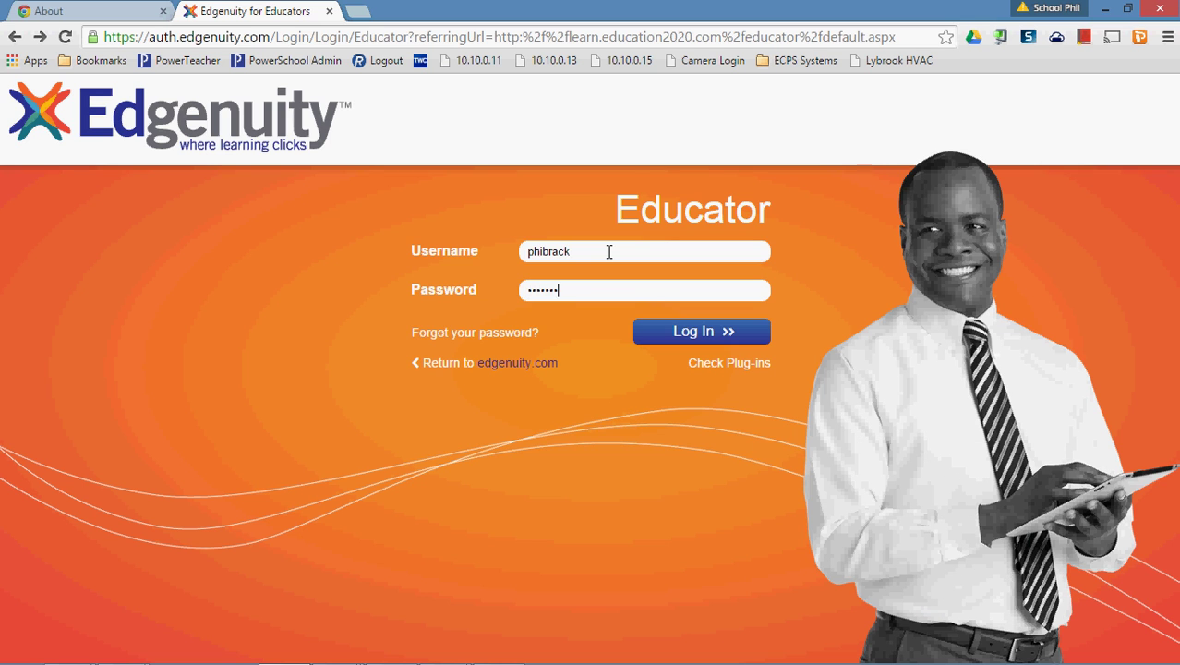
pyautogui.press('Return')
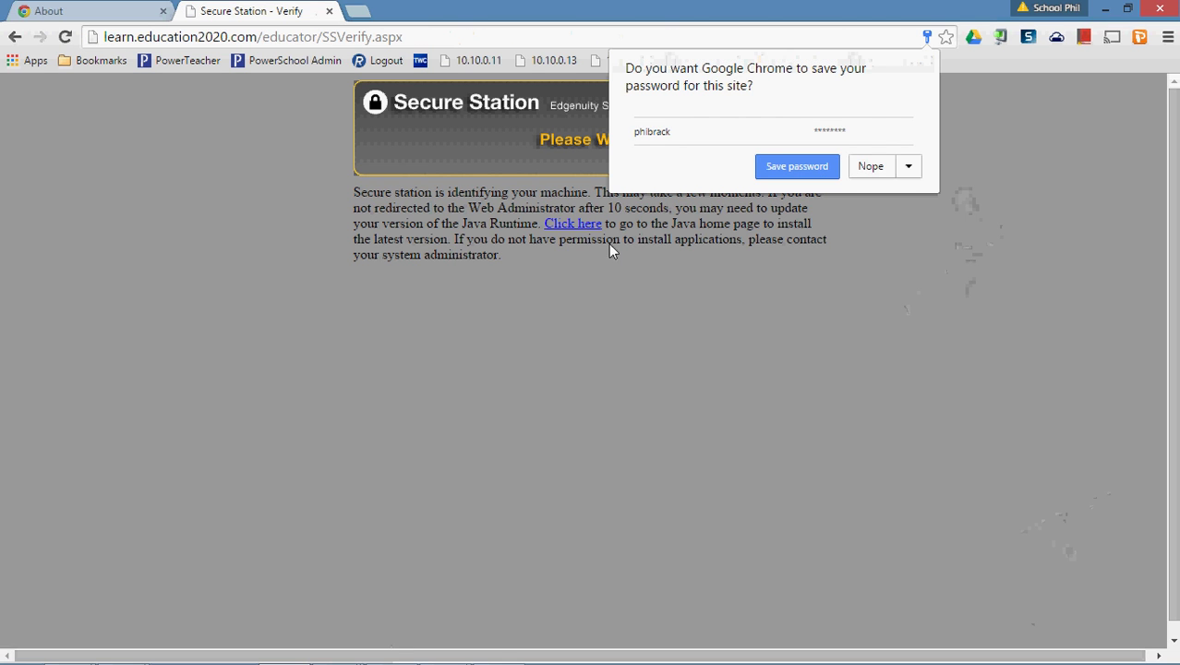
pyautogui.click(879, 168)
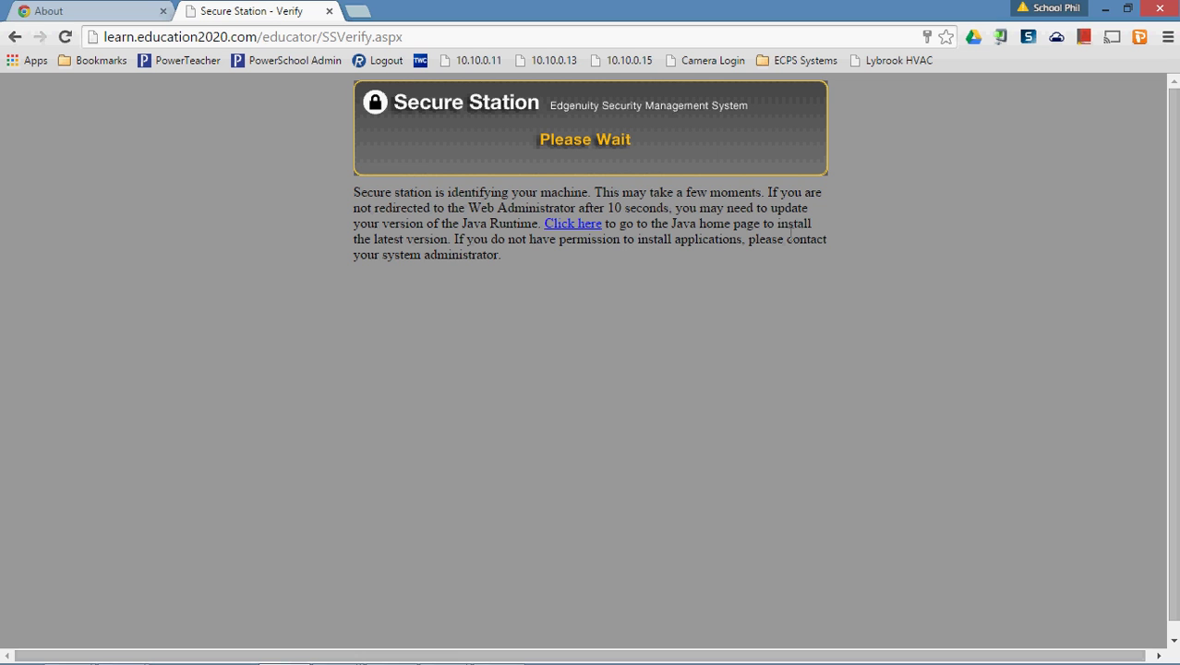
# Select the chrome://flags/#enable-npapi address in Notepad and copy it.
pyautogui.click(399, 640)
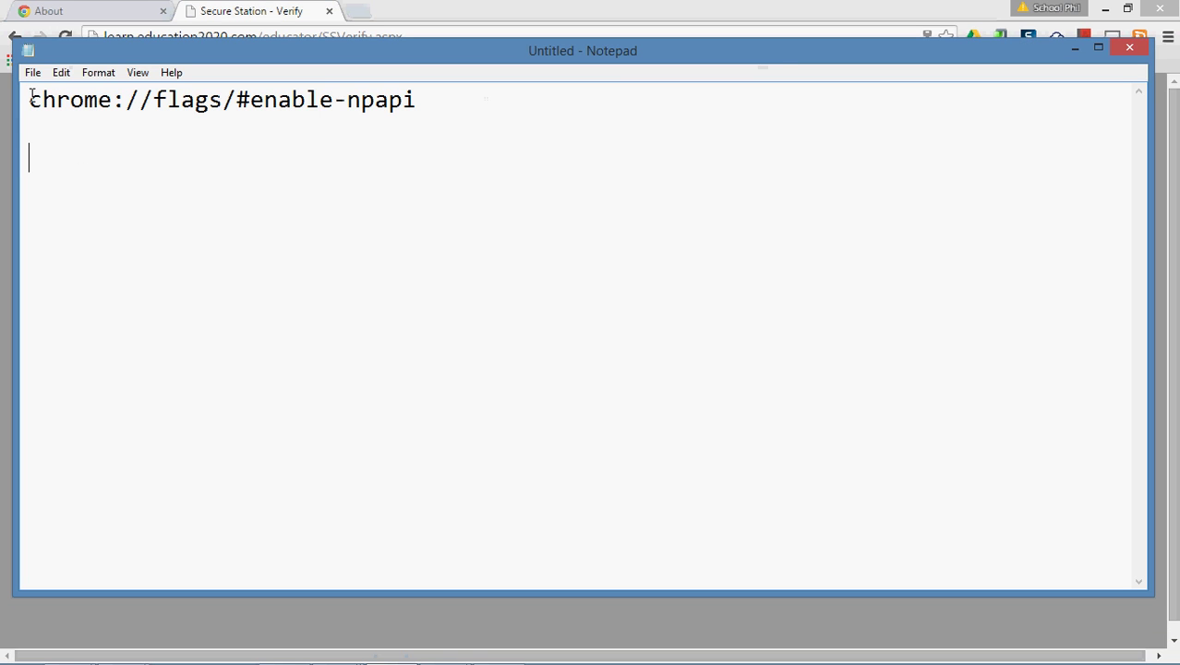
pyautogui.moveTo(31, 99); pyautogui.dragTo(125, 100)
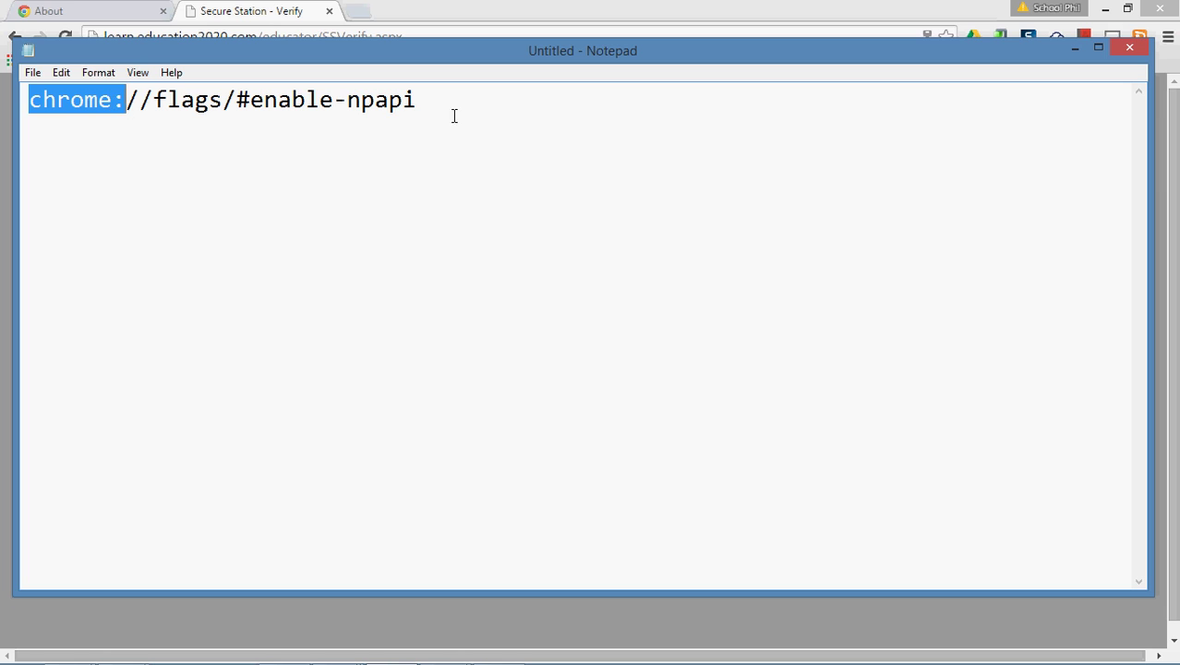
pyautogui.click(350, 99)
pyautogui.moveTo(350, 99); pyautogui.dragTo(417, 100)
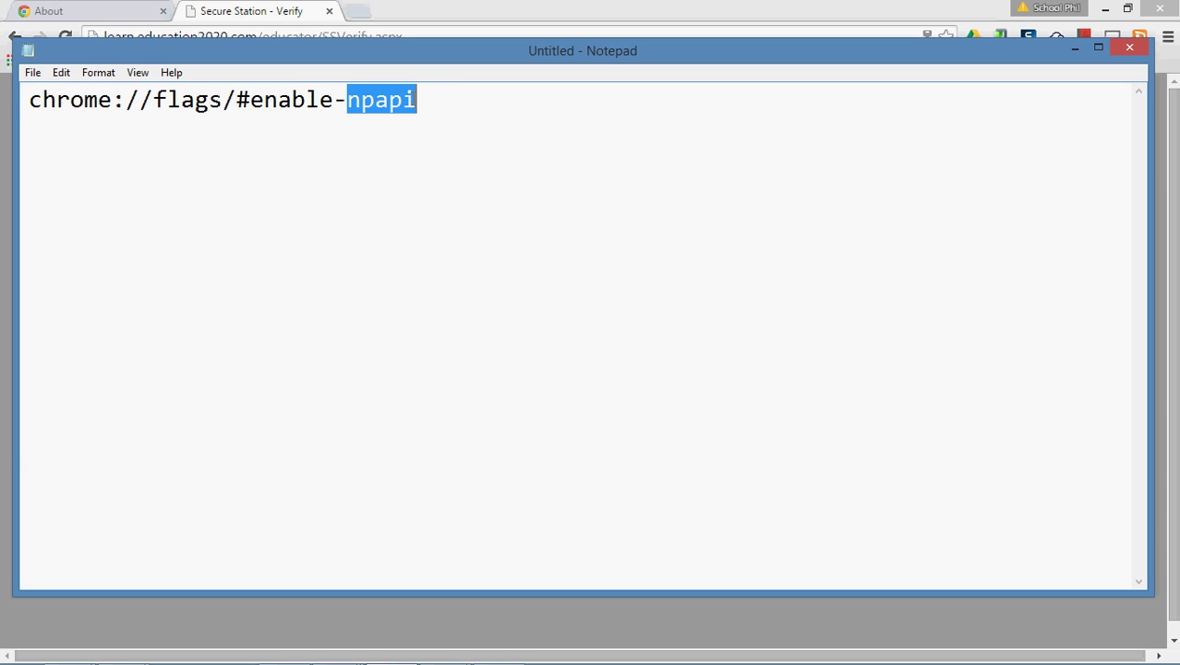
pyautogui.click(404, 239)
pyautogui.moveTo(347, 100); pyautogui.dragTo(417, 100)
pyautogui.moveTo(442, 100)
pyautogui.mouseDown()
pyautogui.moveTo(41, 102)
pyautogui.moveTo(430, 102)
pyautogui.mouseUp()
pyautogui.rightClick(371, 99)
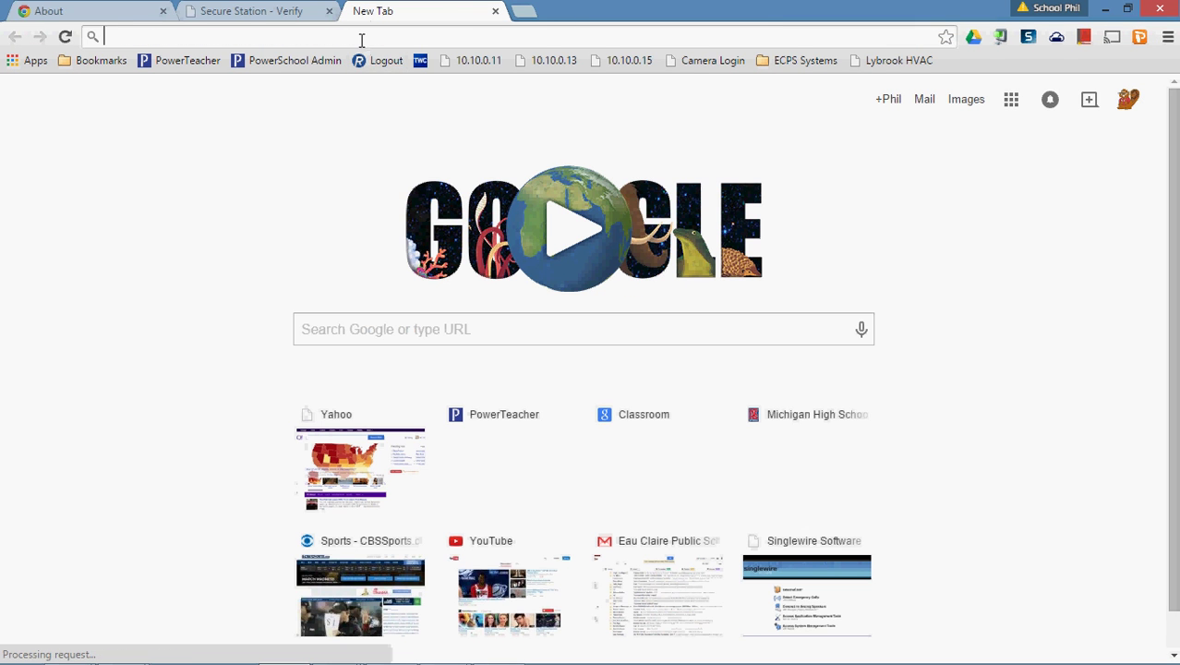
# Paste the copied address into the omnibox and load chrome://flags/#enable-npapi.
pyautogui.rightClick(361, 38)
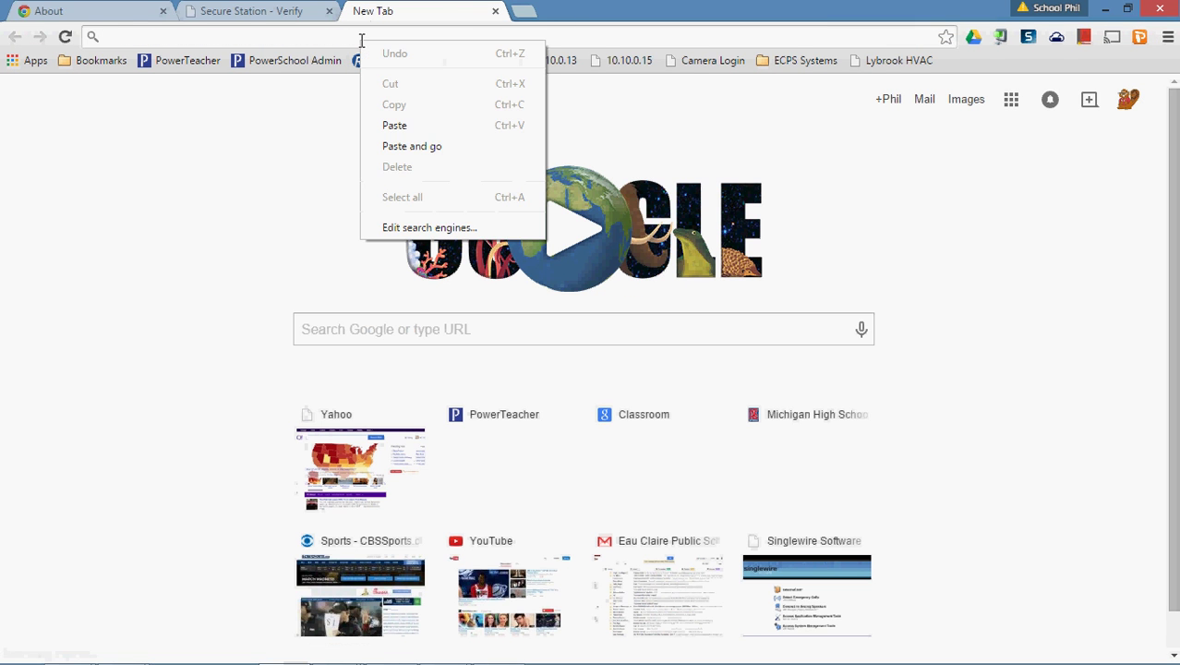
pyautogui.click(416, 148)
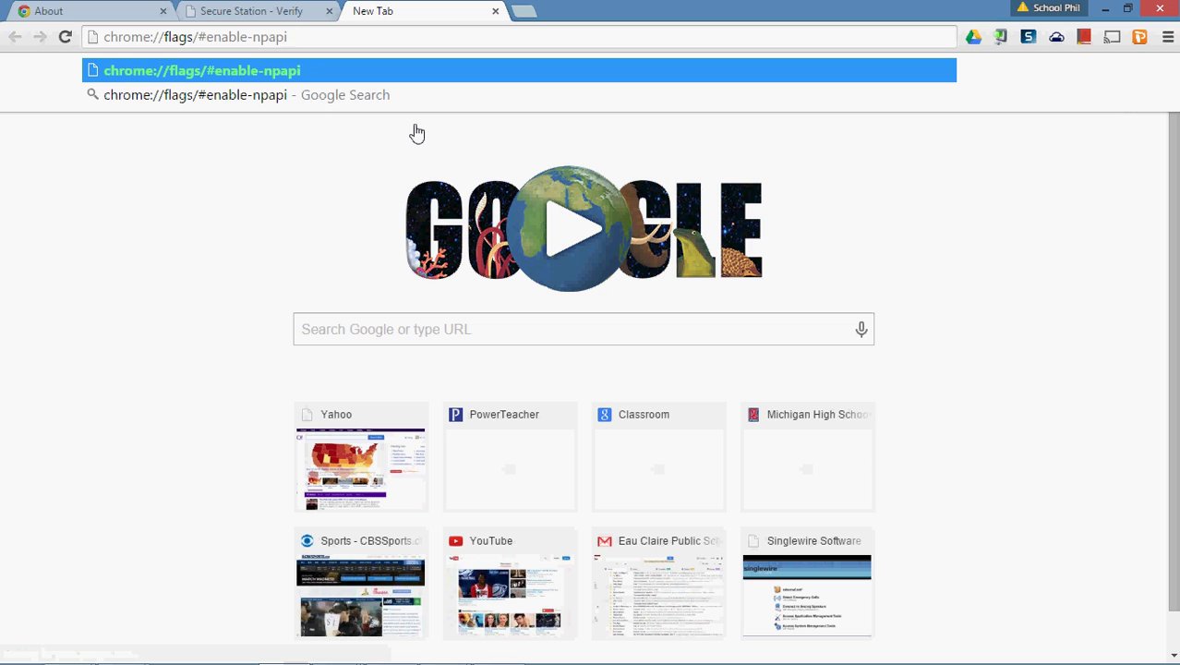
pyautogui.press('Return')
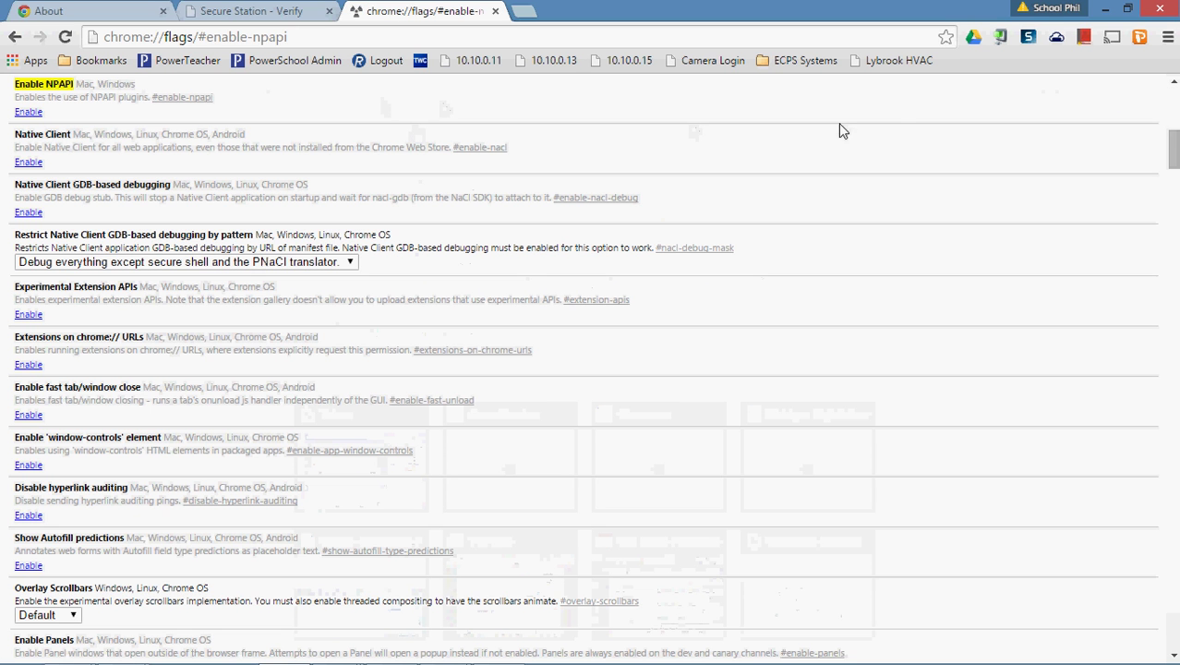
pyautogui.moveTo(1175, 148); pyautogui.dragTo(1174, 97)
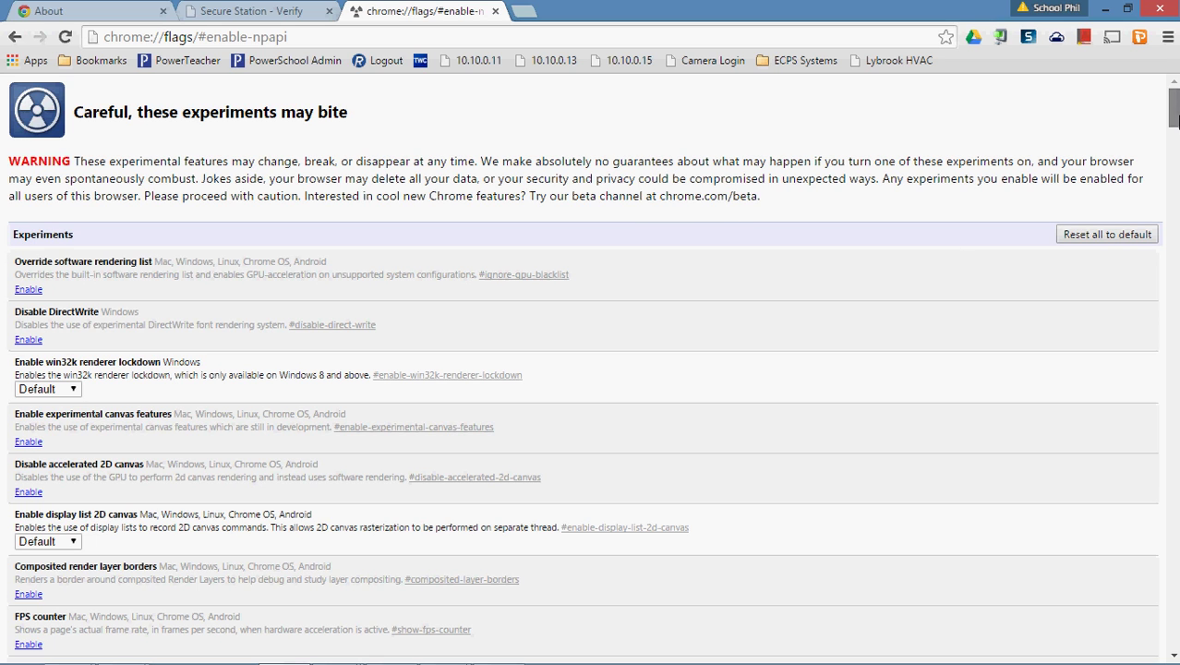
# Scroll to Enable NPAPI, switch it on, and relaunch Chrome.
pyautogui.moveTo(1173, 109); pyautogui.dragTo(1048, 123)
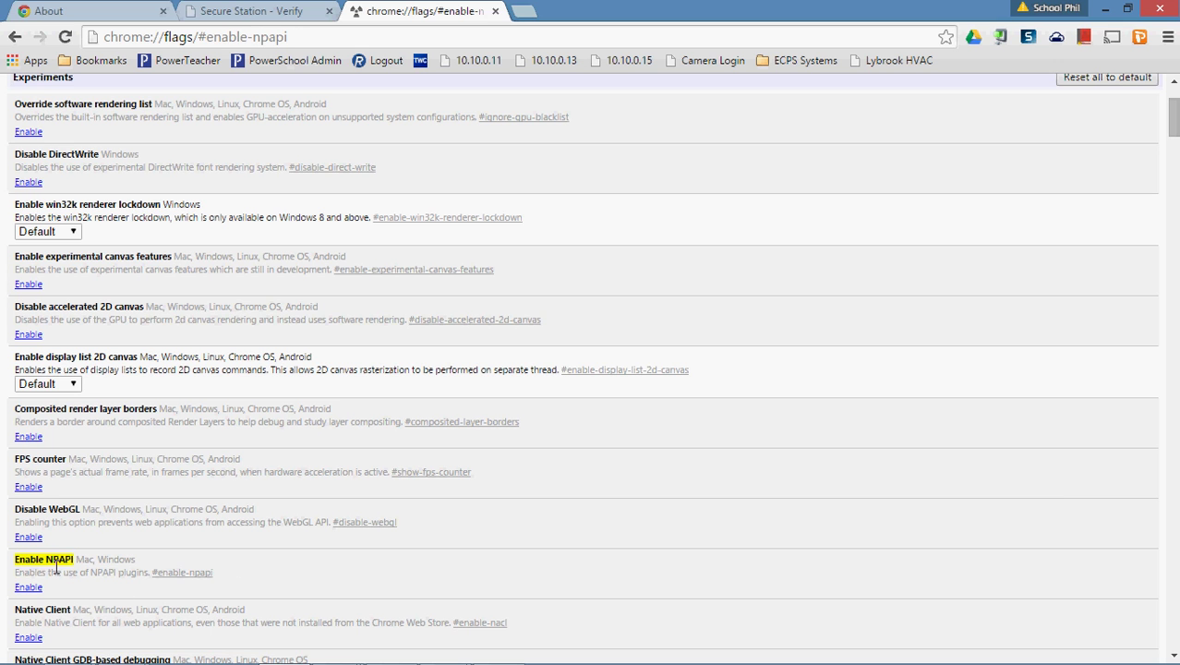
pyautogui.moveTo(1172, 127); pyautogui.dragTo(1171, 135)
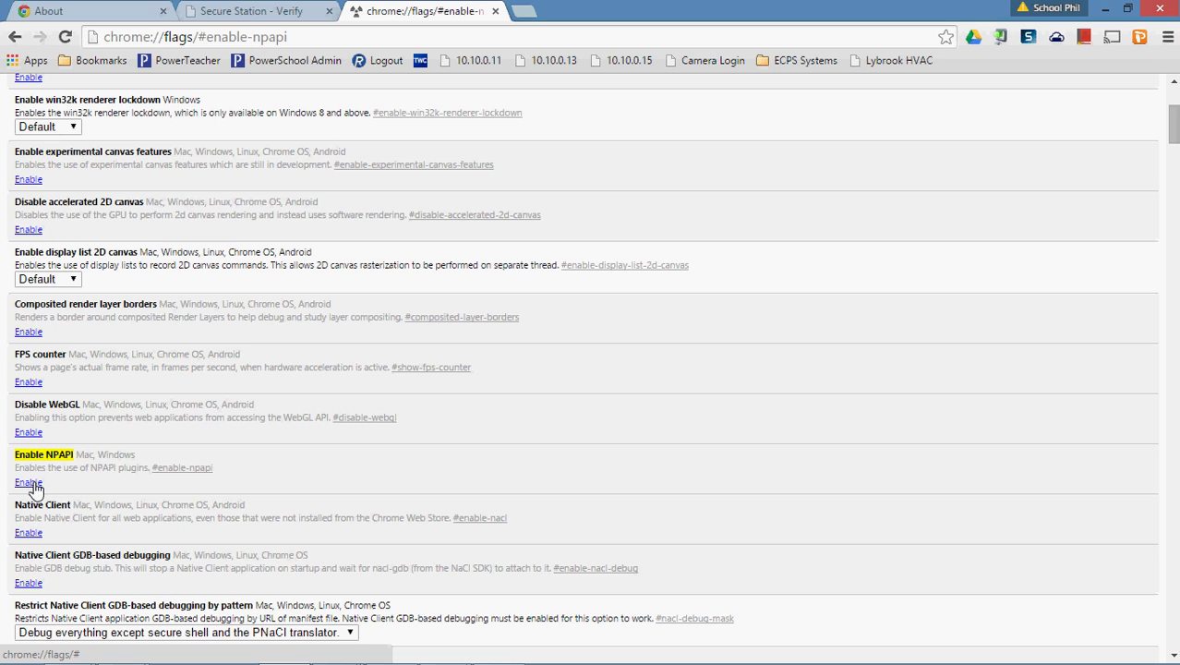
pyautogui.click(30, 483)
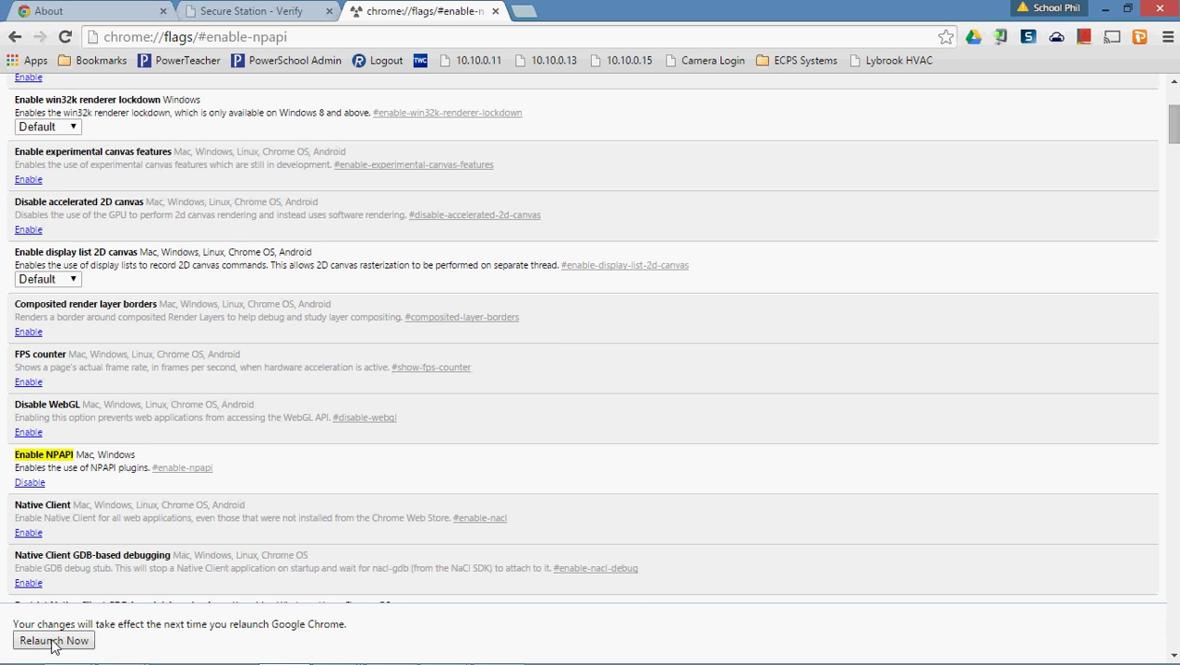
pyautogui.click(51, 641)
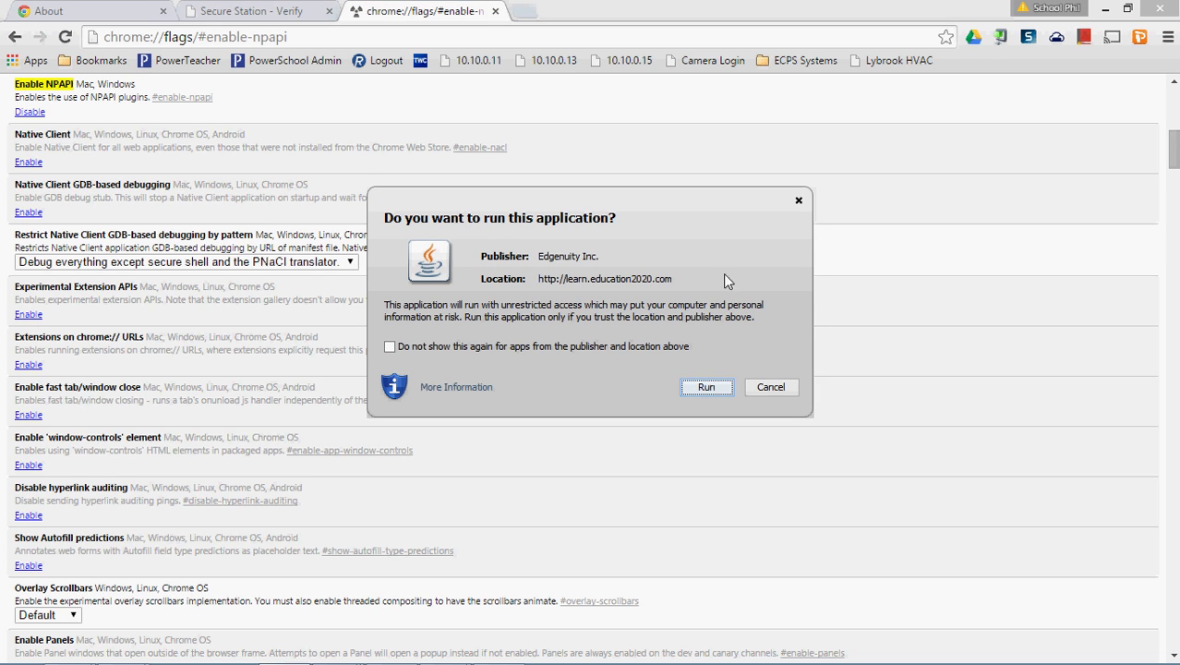
# Cancel the Java prompt asking to run the Edgenuity Inc. application.
pyautogui.click(771, 387)
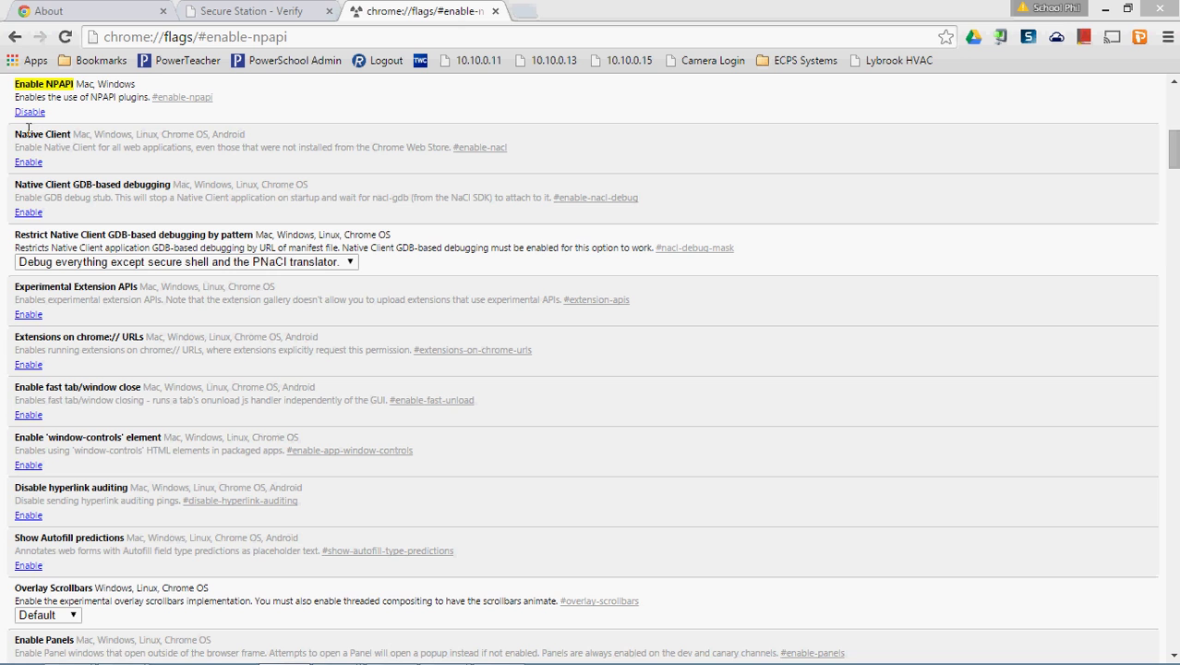
# Close the flags and Secure Station tabs, then open learn.education2020.com and choose Educators.
pyautogui.click(495, 11)
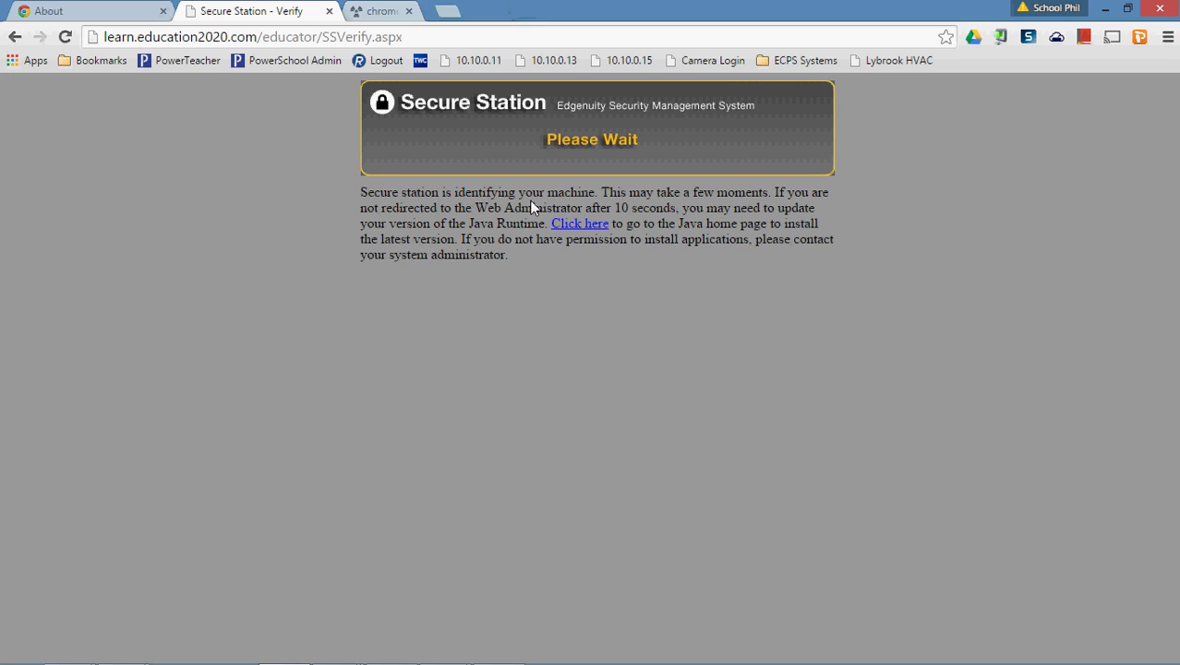
pyautogui.click(328, 11)
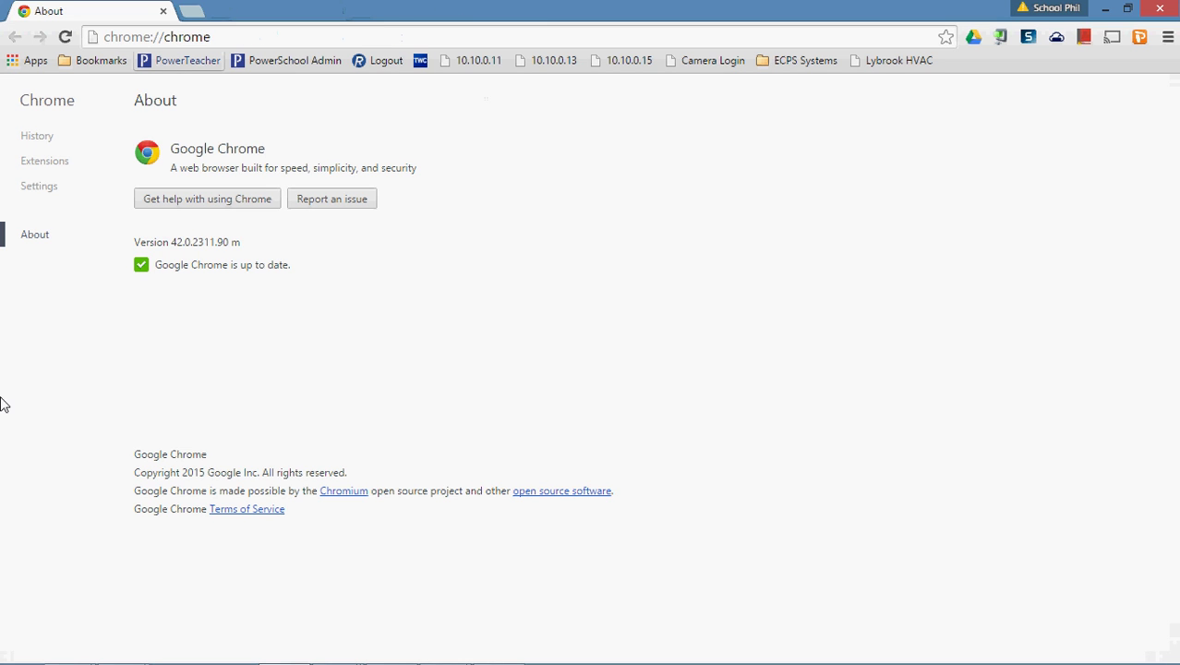
pyautogui.click(194, 15)
pyautogui.write('learn')
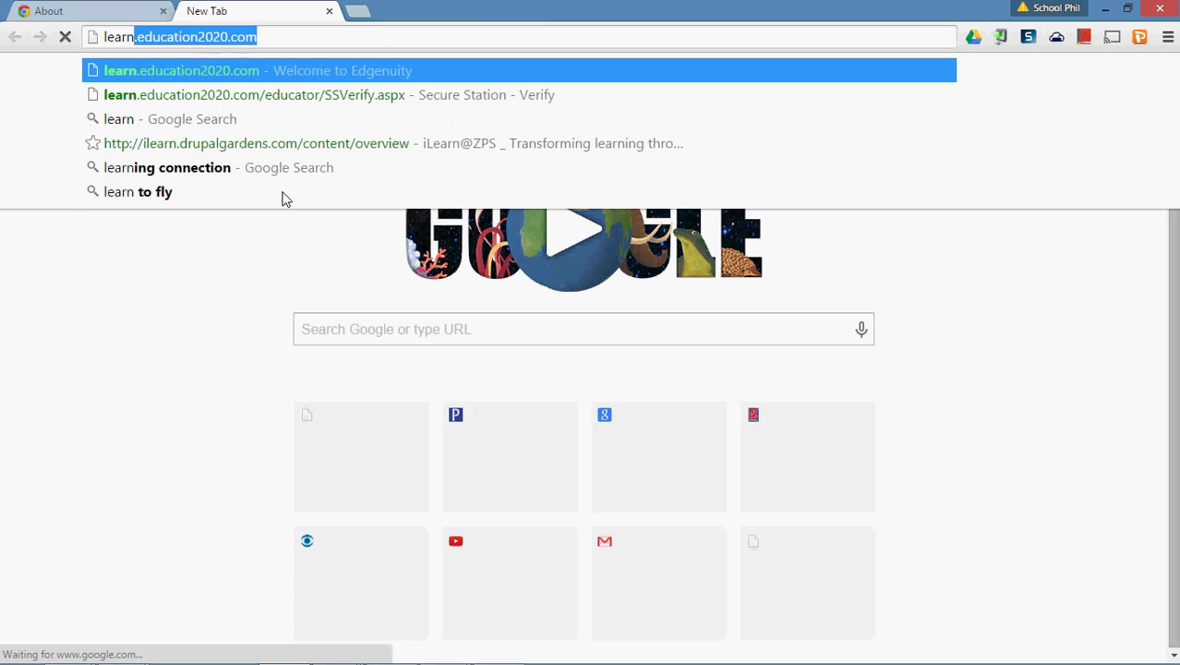
pyautogui.press('Right')
pyautogui.press('Return')
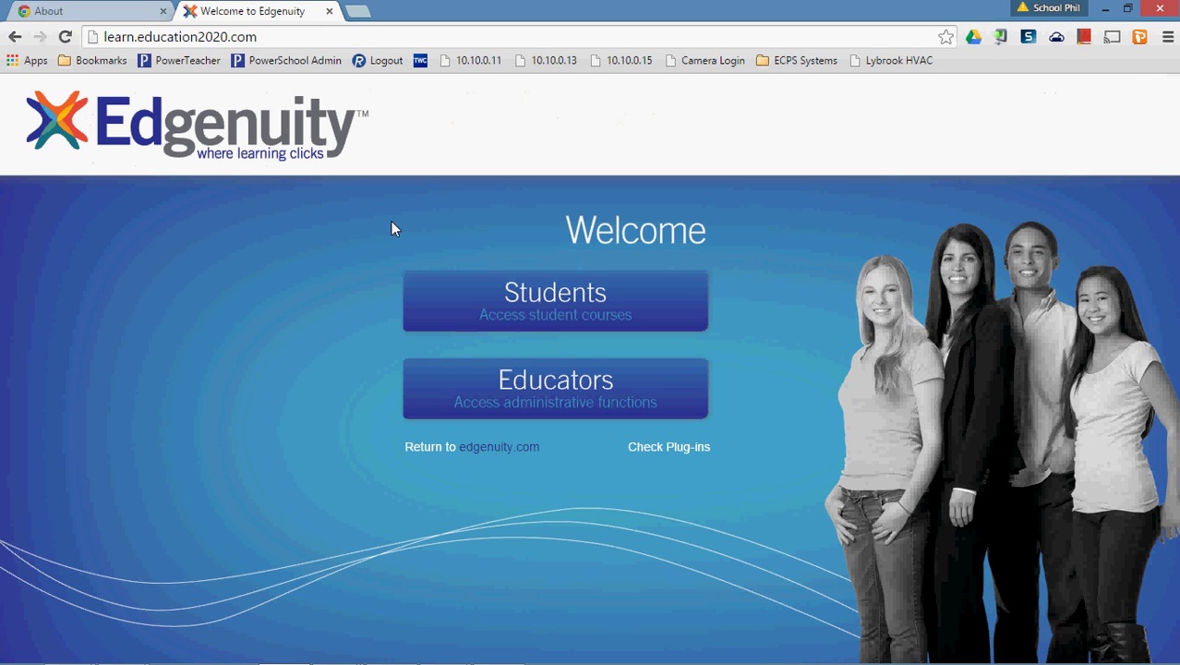
pyautogui.click(582, 385)
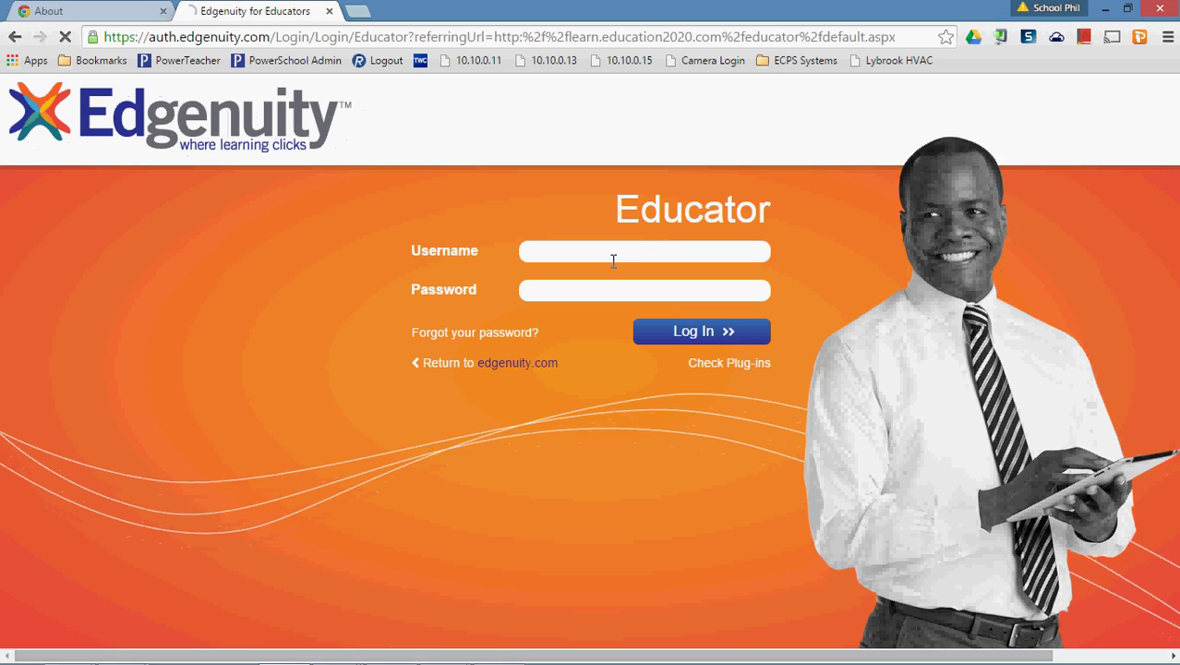
# Log in with the educator credentials, skip saving the password, run the Java applet, and continue past the warning.
pyautogui.click(614, 250)
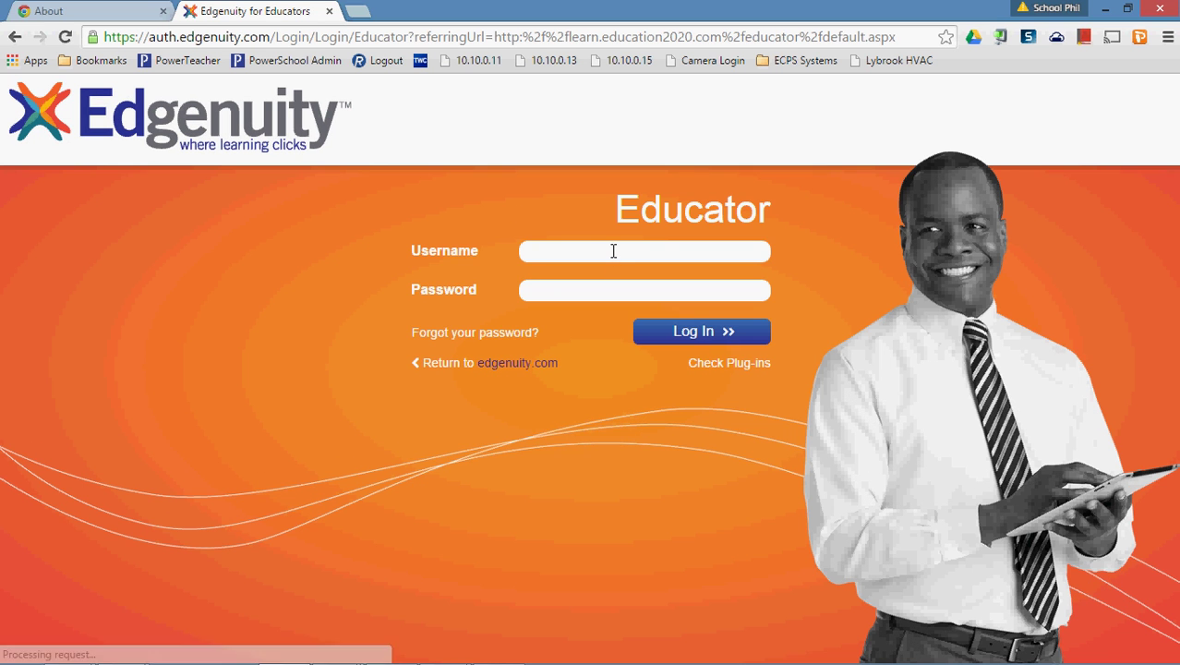
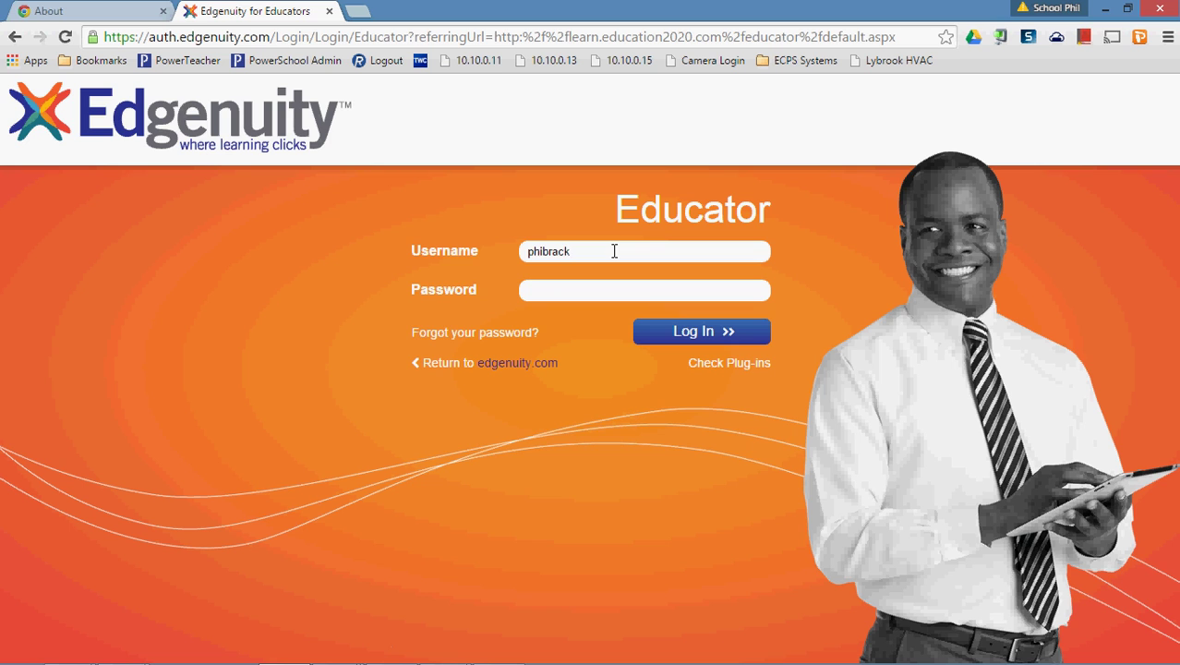
pyautogui.write('••••••')
pyautogui.press('Return')
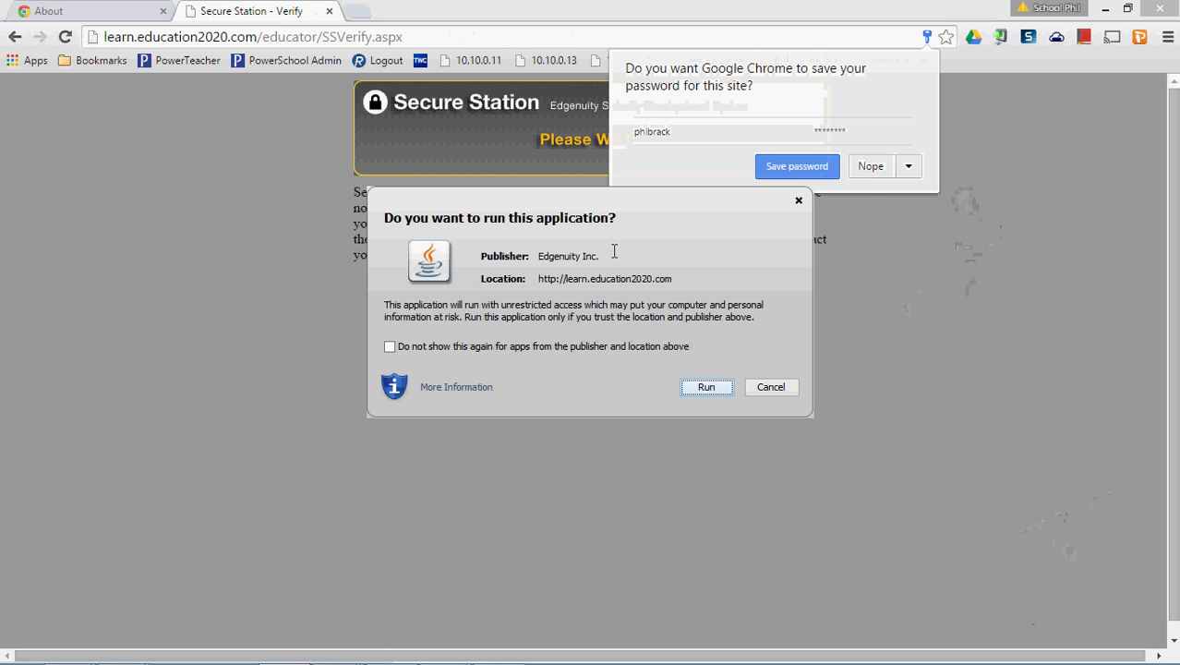
pyautogui.click(878, 171)
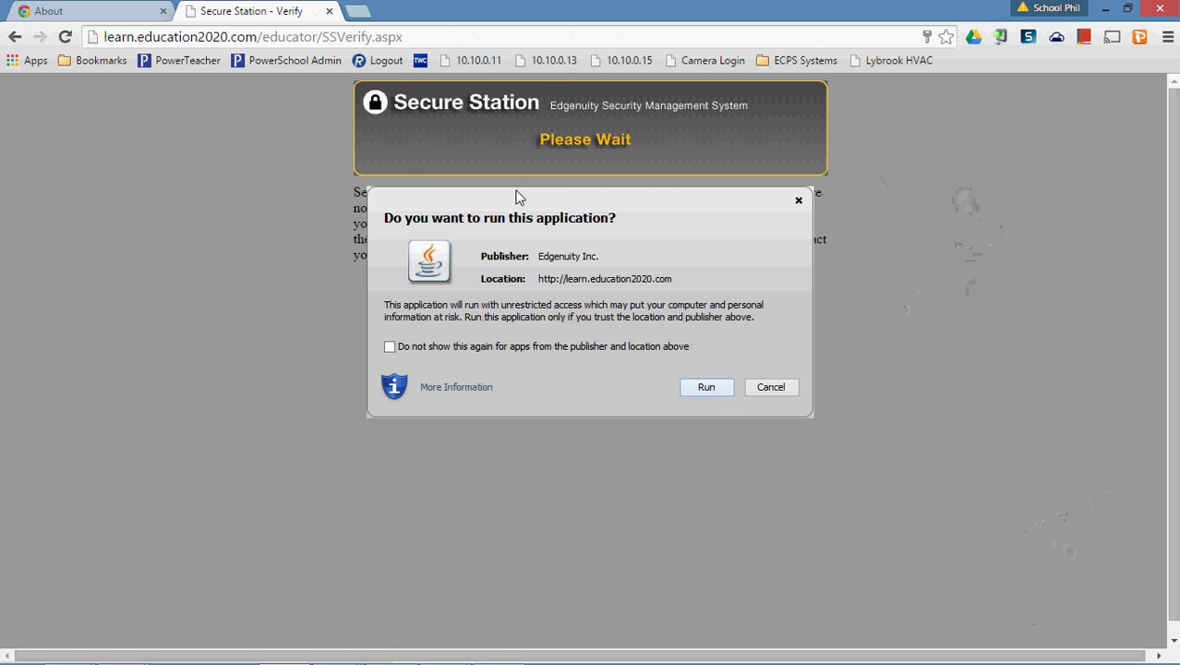
pyautogui.moveTo(522, 194); pyautogui.dragTo(562, 246)
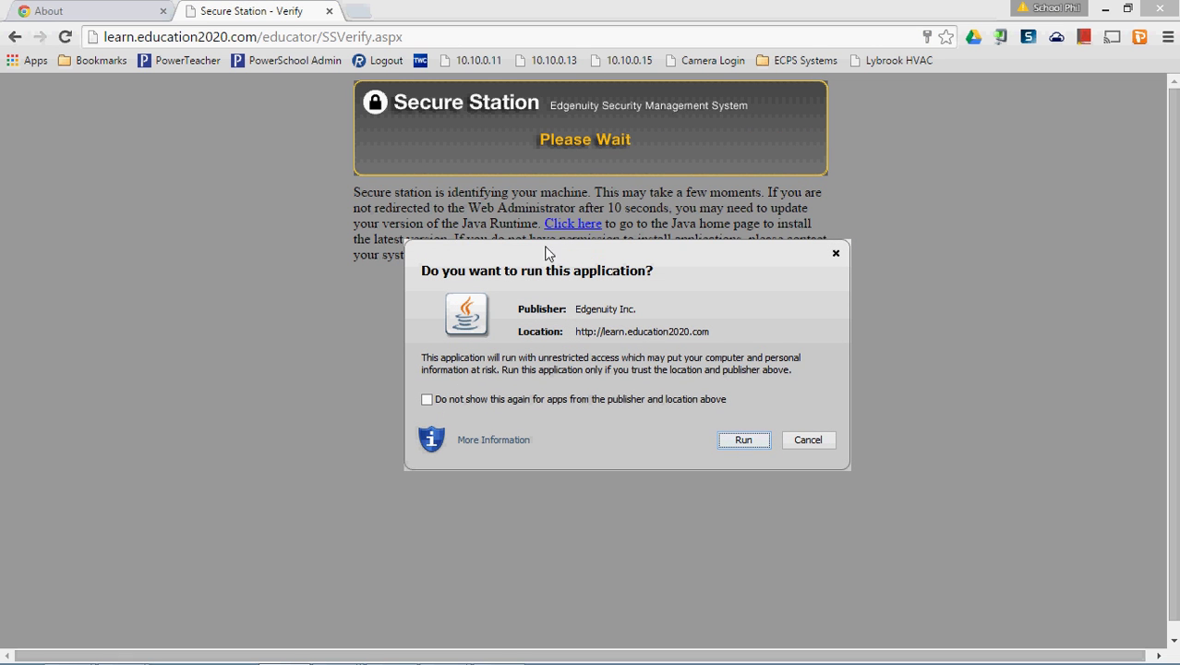
pyautogui.click(750, 441)
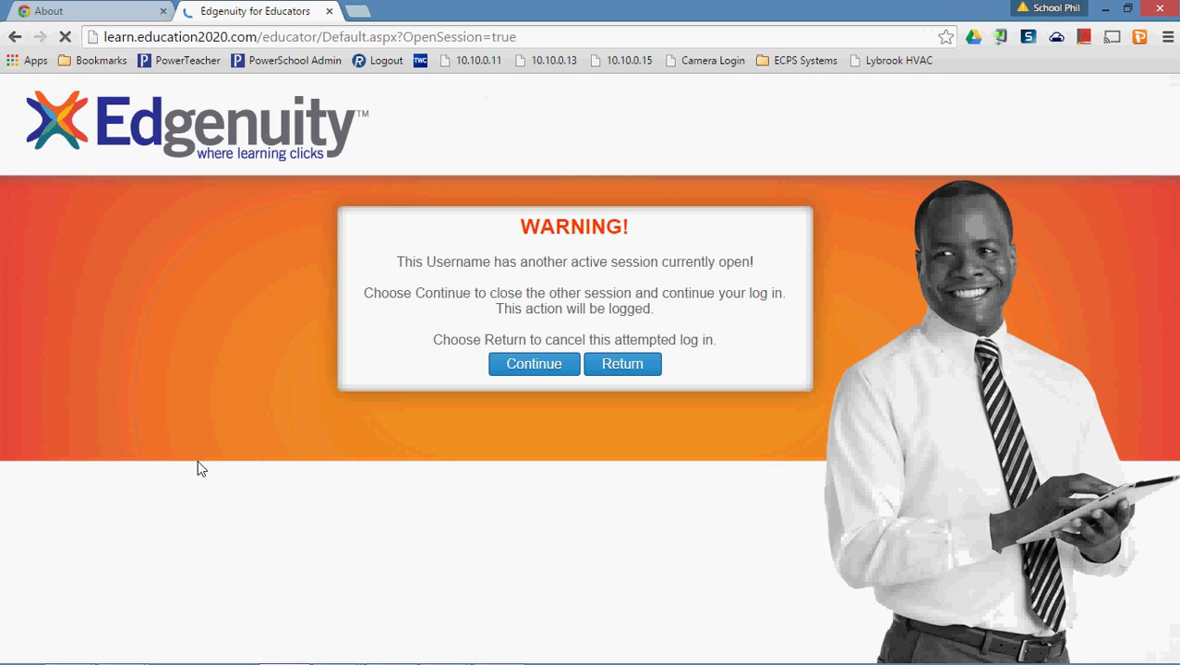
pyautogui.click(531, 365)
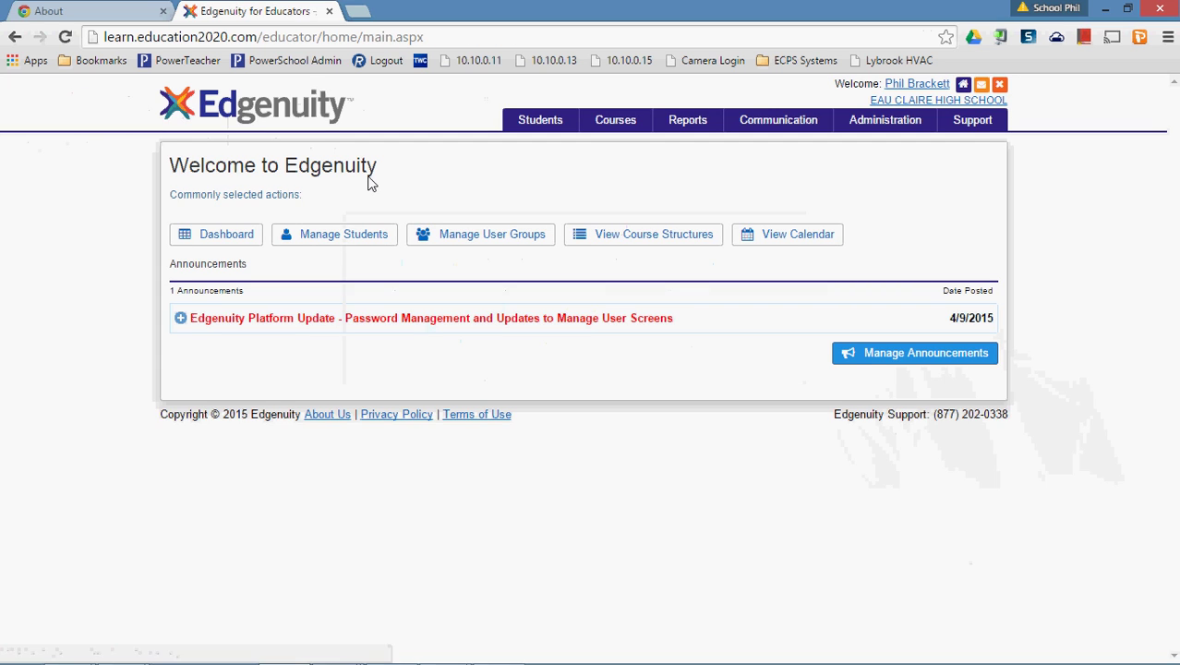
# Log out of Edgenuity and paste the NPAPI flags address into a new tab.
pyautogui.click(1002, 85)
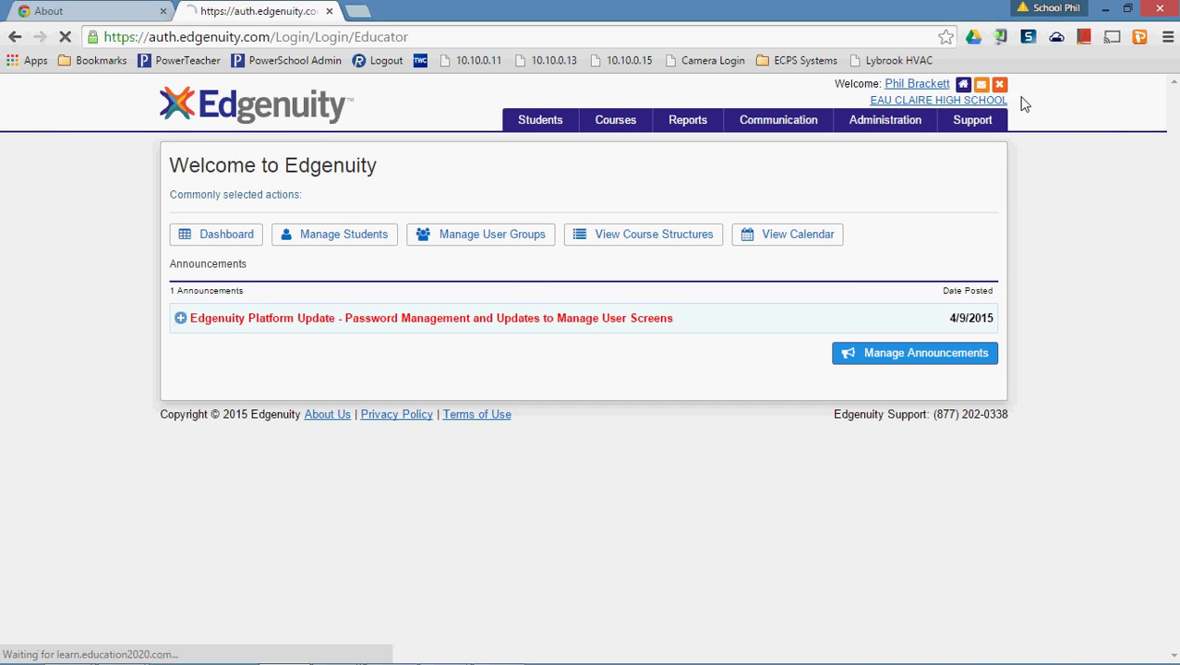
pyautogui.click(359, 11)
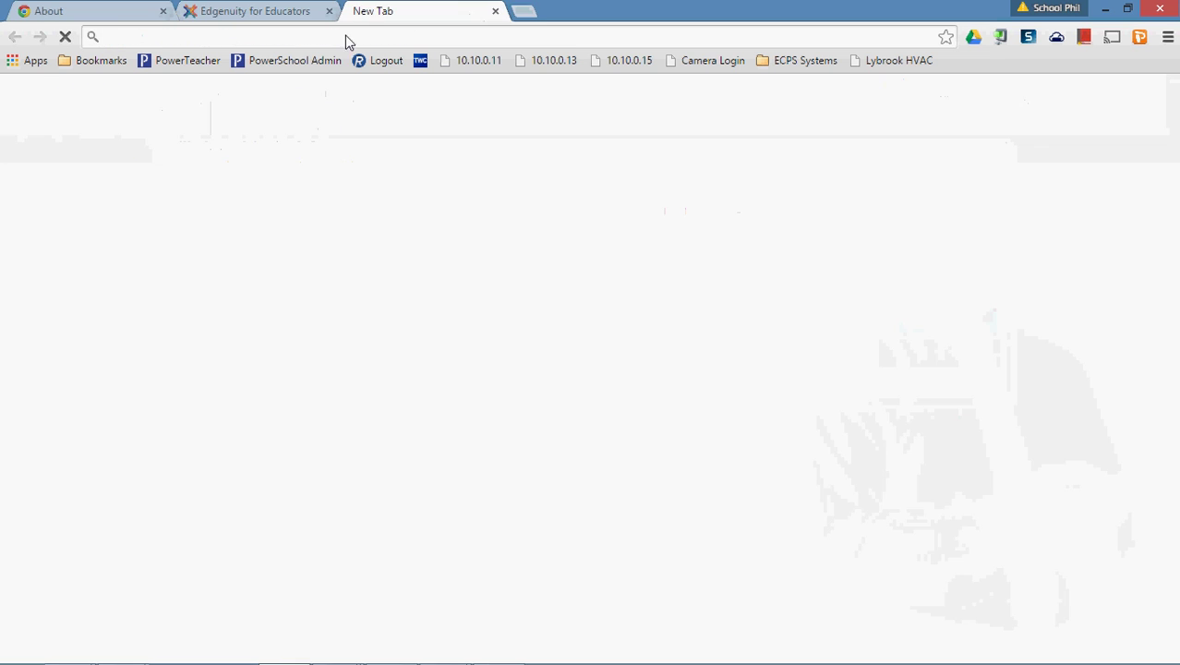
pyautogui.write('chrome://flags/#enable-npapi')
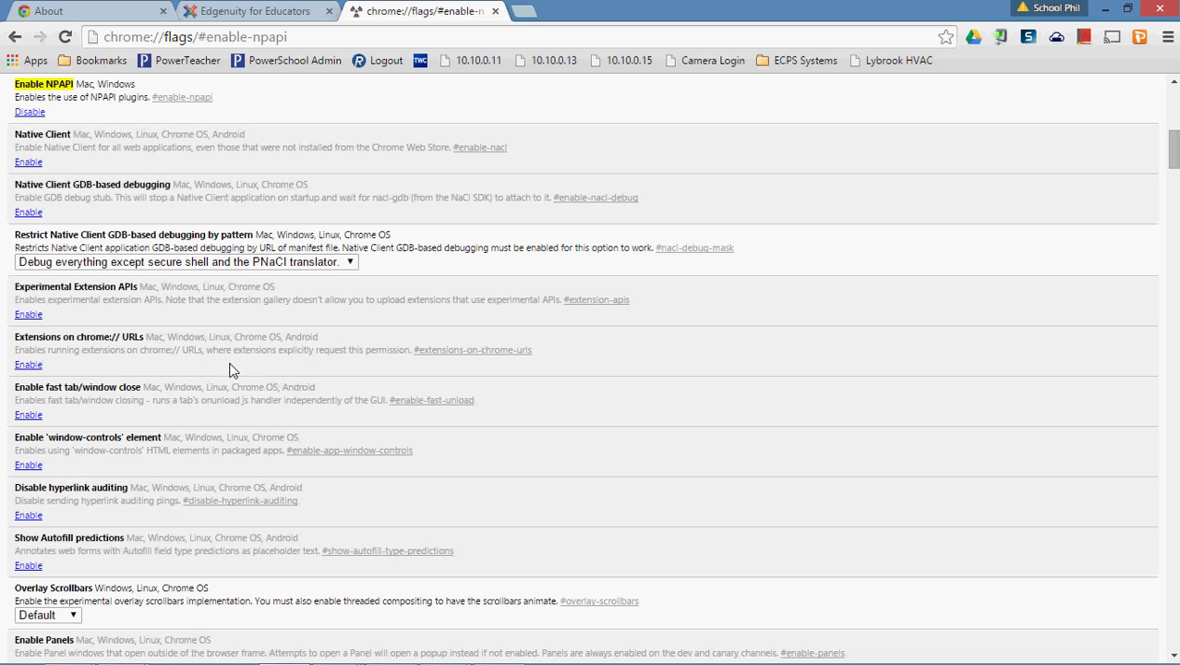
# Review the Java 8 Update 45 version info, close the Java Control Panel, and minimize Chrome.
pyautogui.moveTo(337, 654)
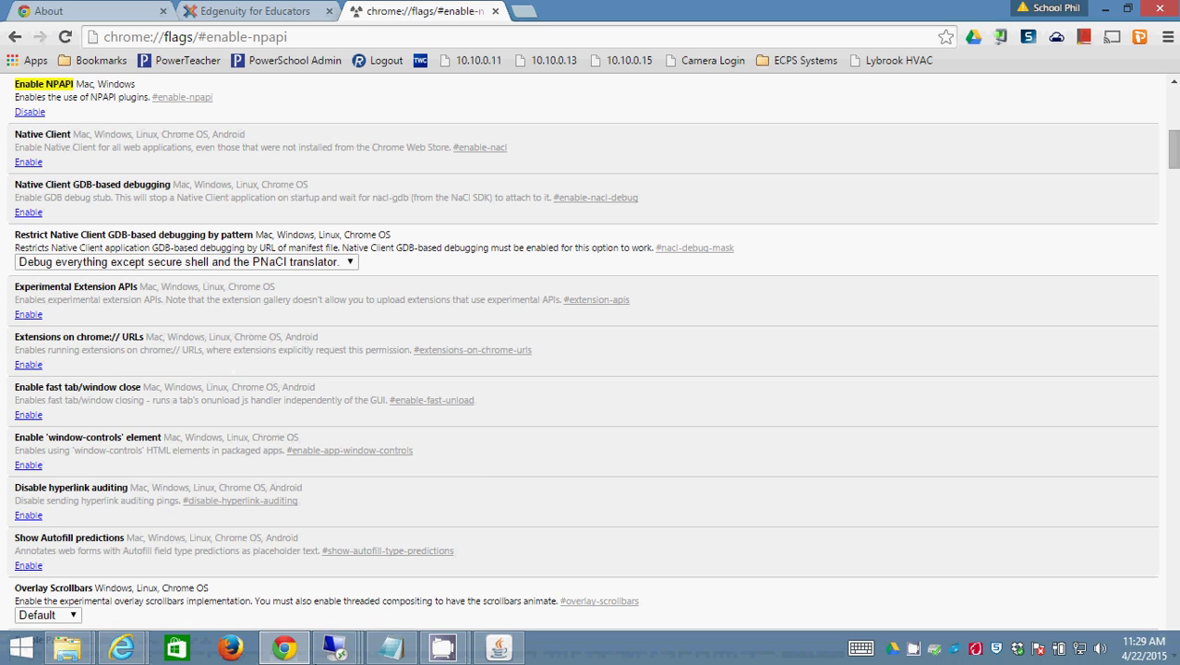
pyautogui.click(515, 649)
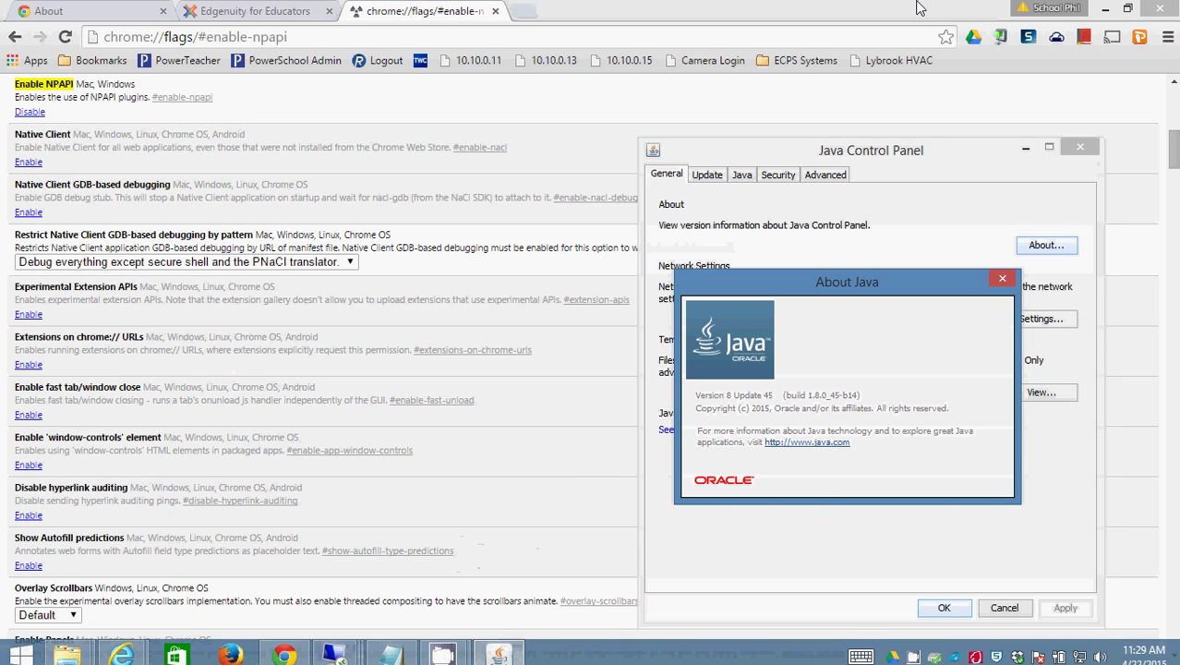
pyautogui.click(970, 514)
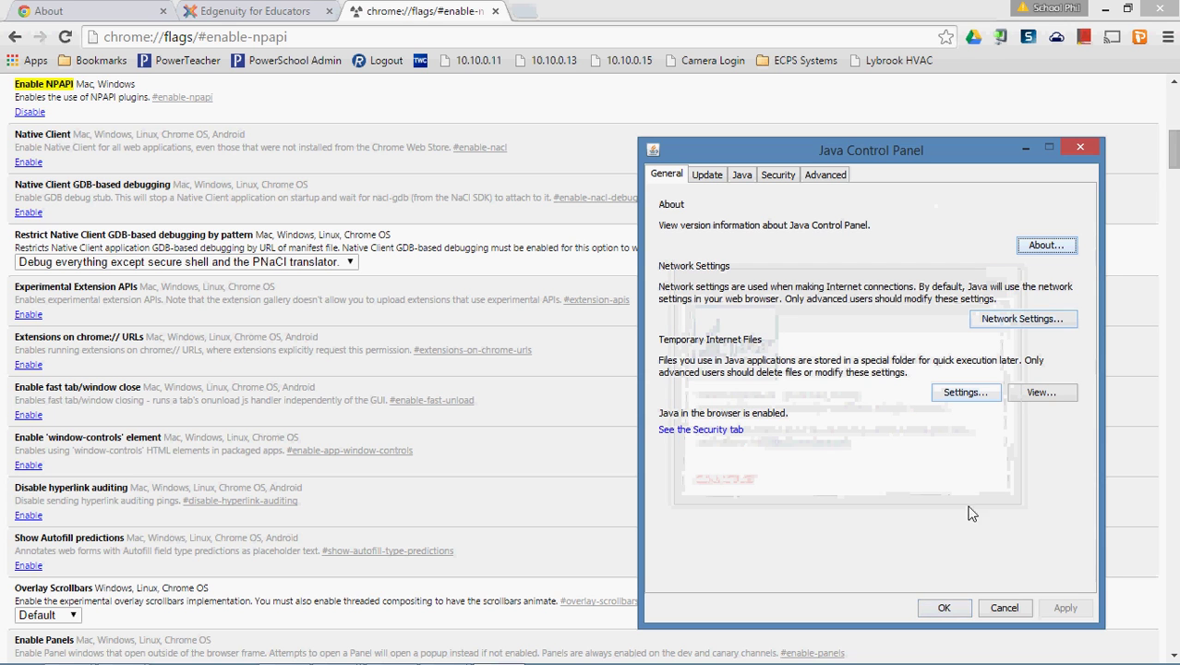
pyautogui.click(945, 608)
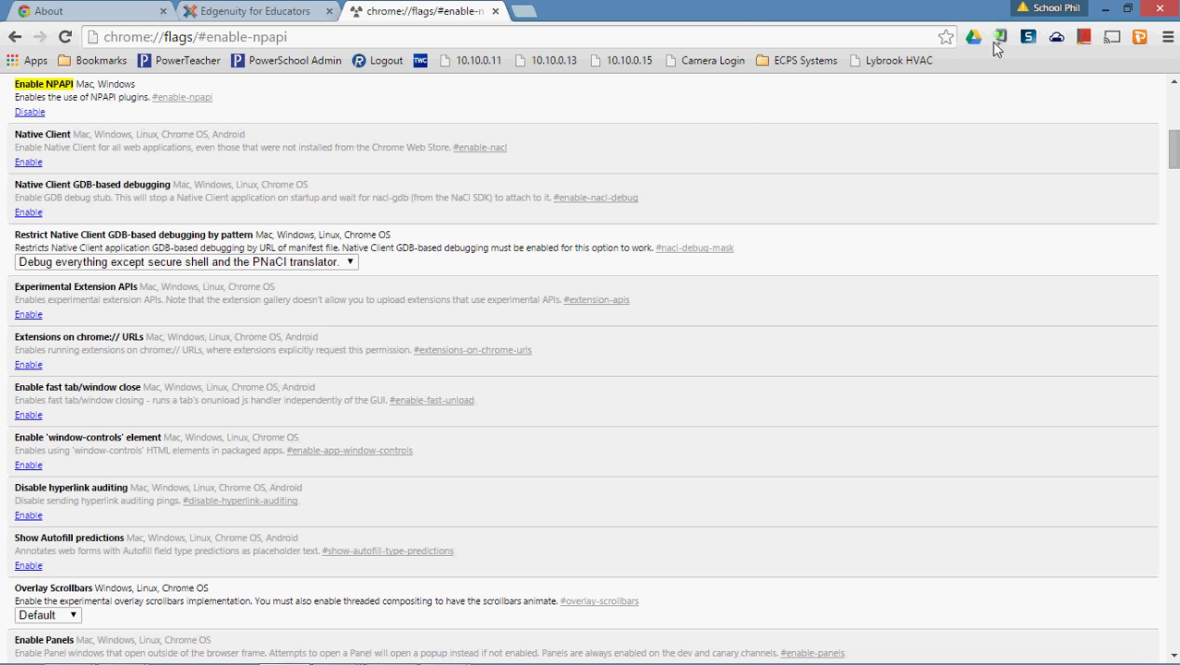
pyautogui.click(1105, 9)
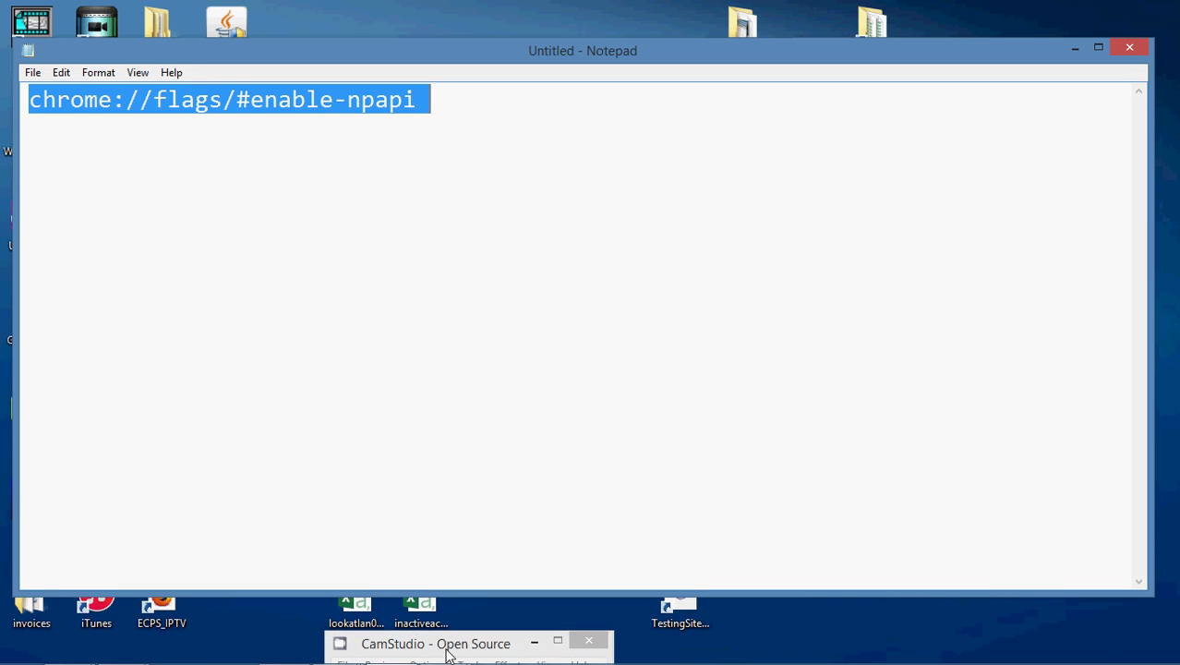